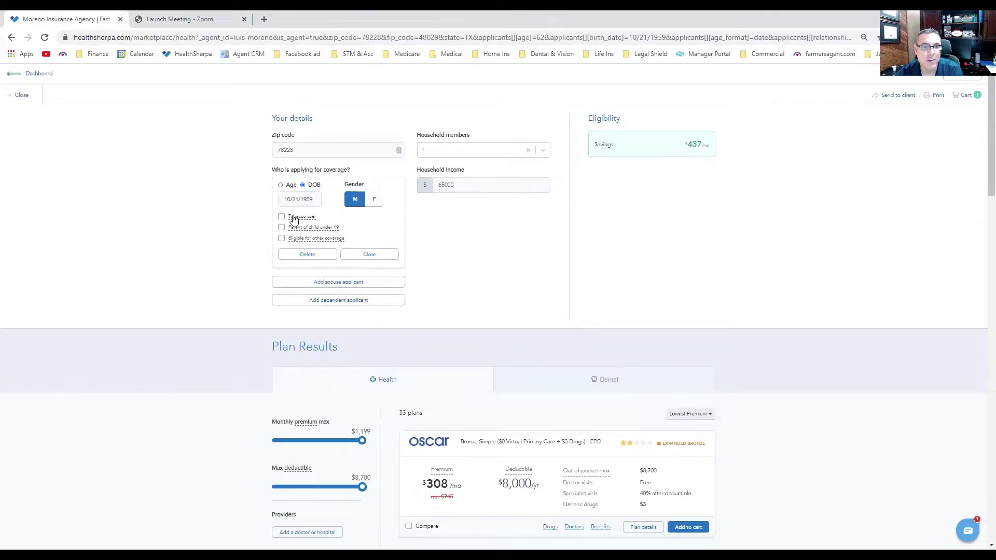
Set the household size to 2 members
left_click(440, 152)
left_click(438, 182)
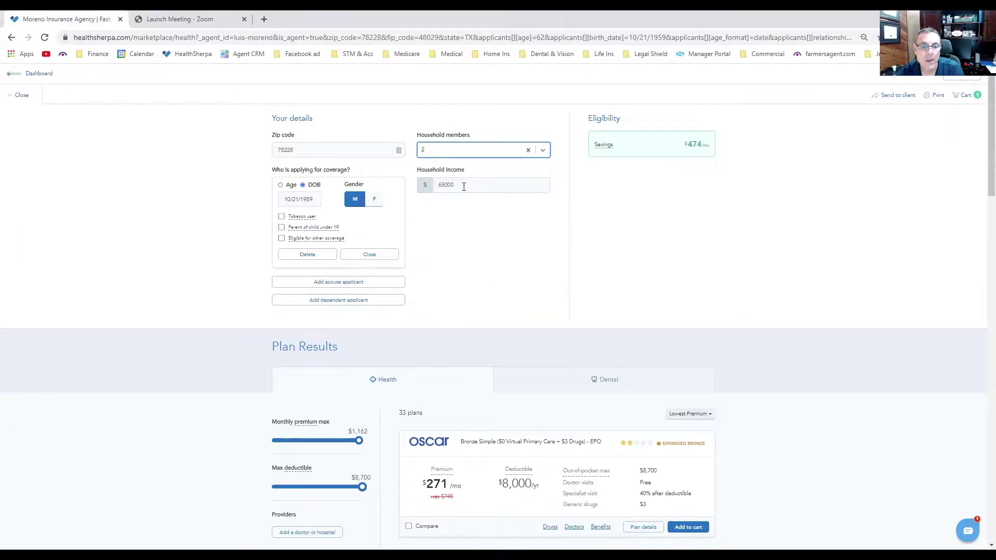
scroll(464, 187, "down", 8)
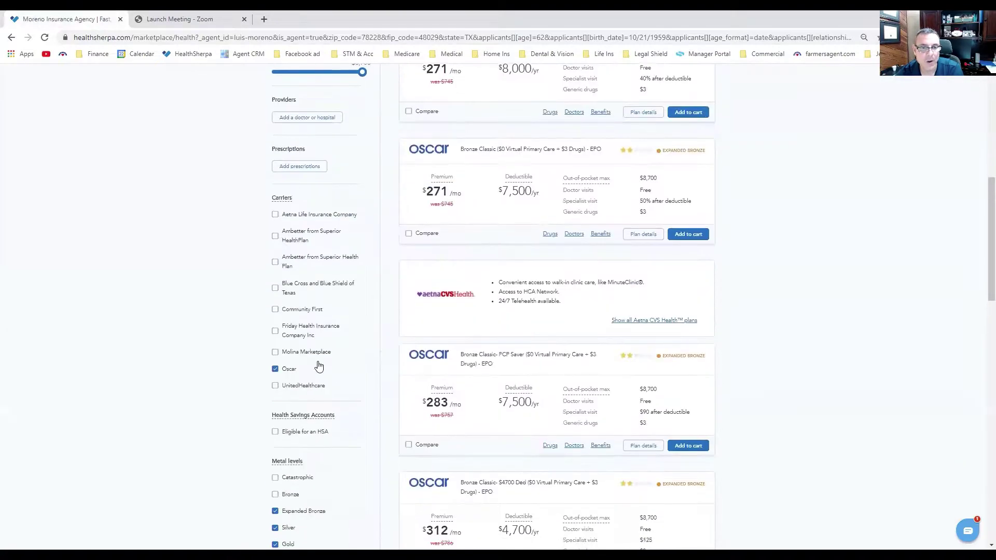
Uncheck the Expanded Bronze, Gold and Oscar filters to list 57 Silver plans from all carriers
left_click(275, 368)
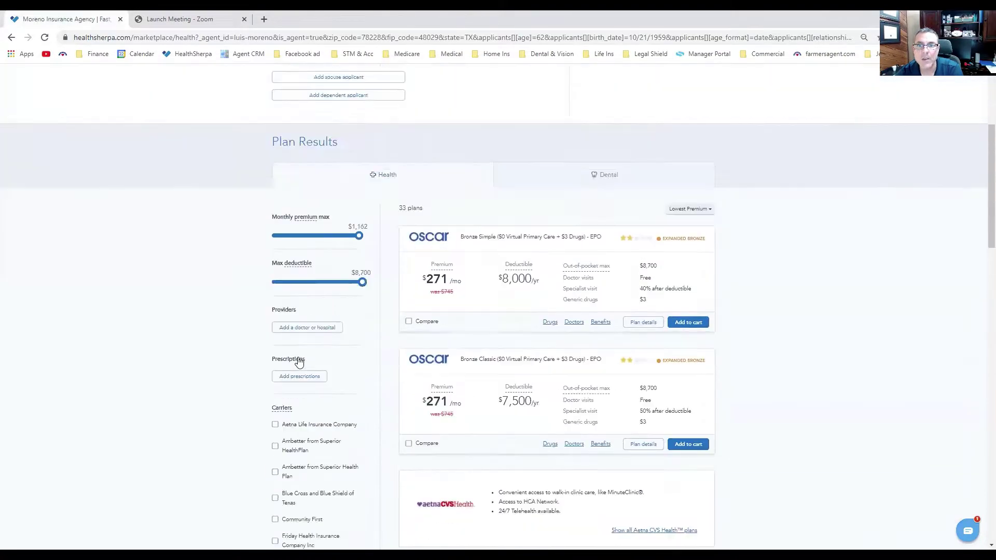
scroll(292, 445, "down", 9)
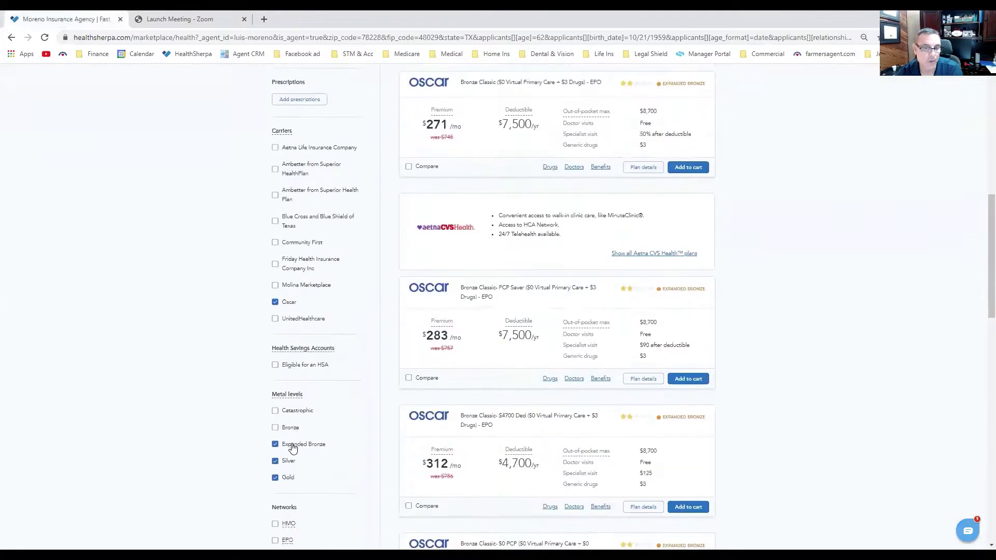
left_click(283, 459)
left_click(276, 493)
left_click(275, 317)
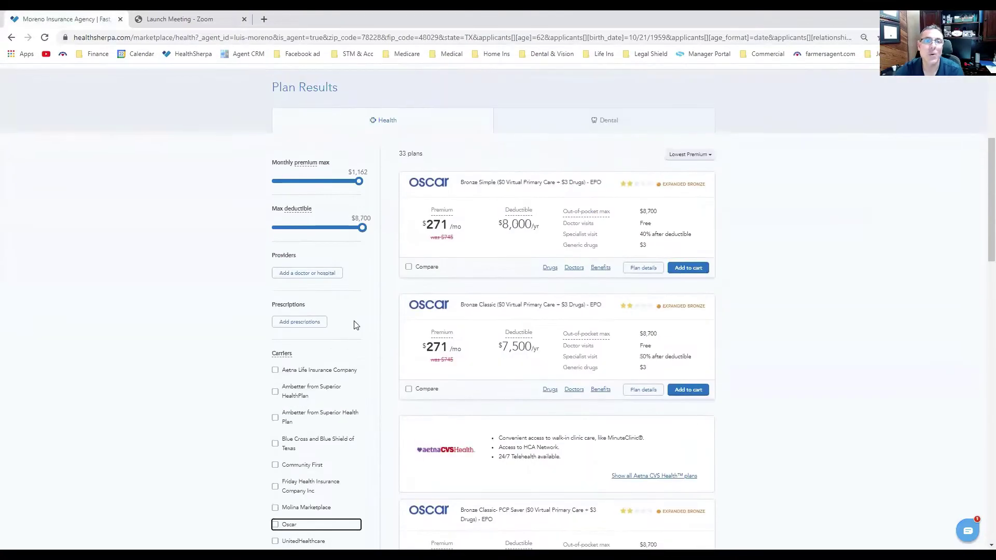
scroll(548, 367, "down", 2)
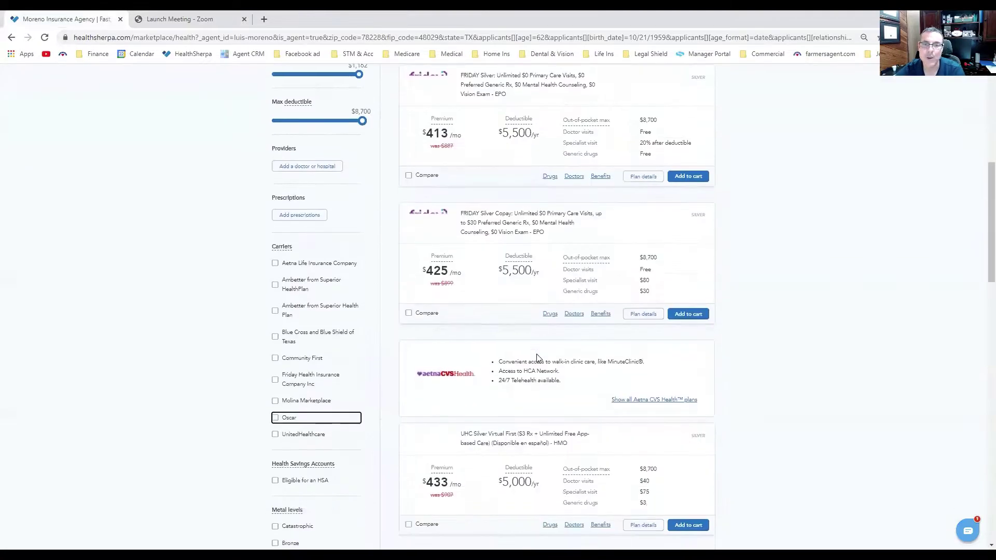
scroll(538, 358, "down", 1)
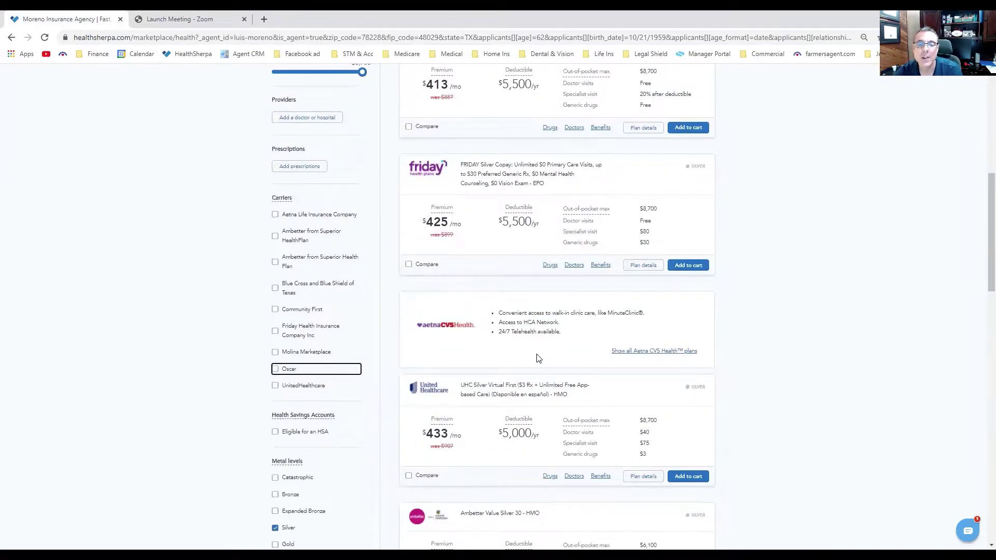
scroll(539, 358, "up", 4)
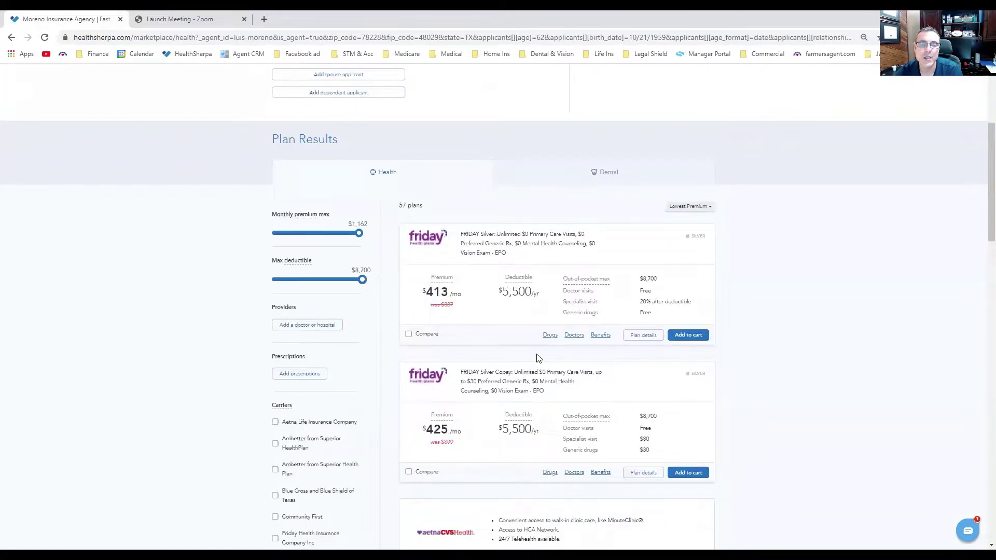
scroll(538, 358, "down", 2)
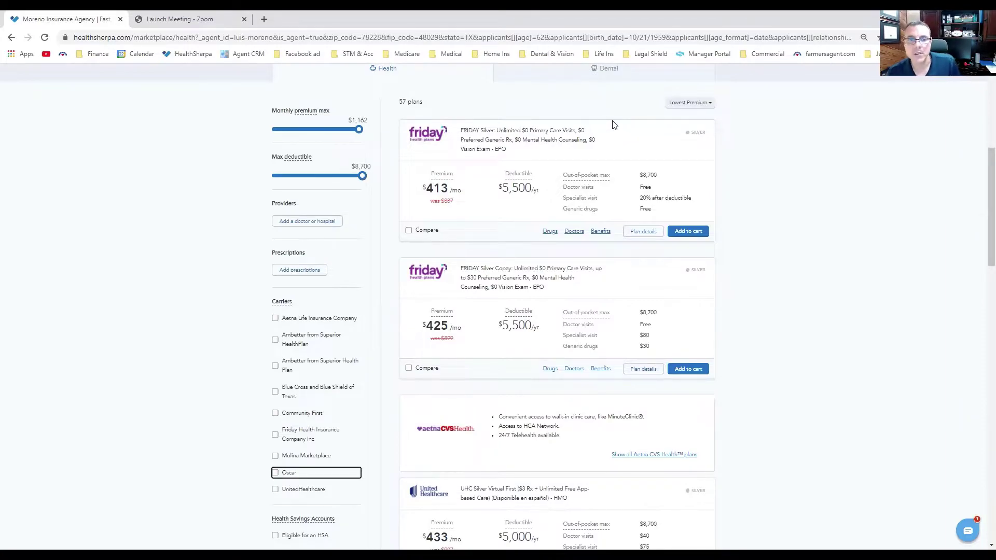
scroll(614, 124, "up", 1)
scroll(613, 124, "down", 5)
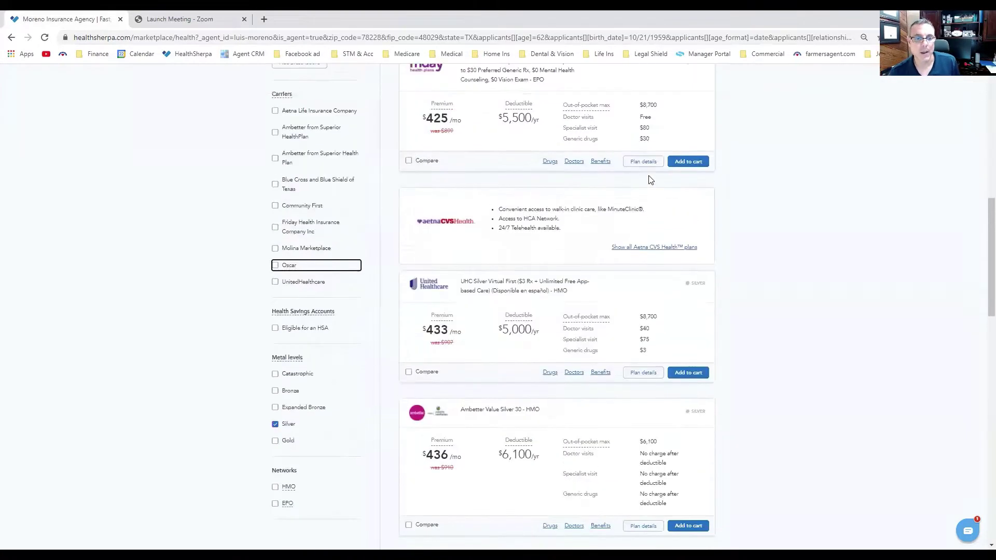
scroll(360, 345, "up", 3)
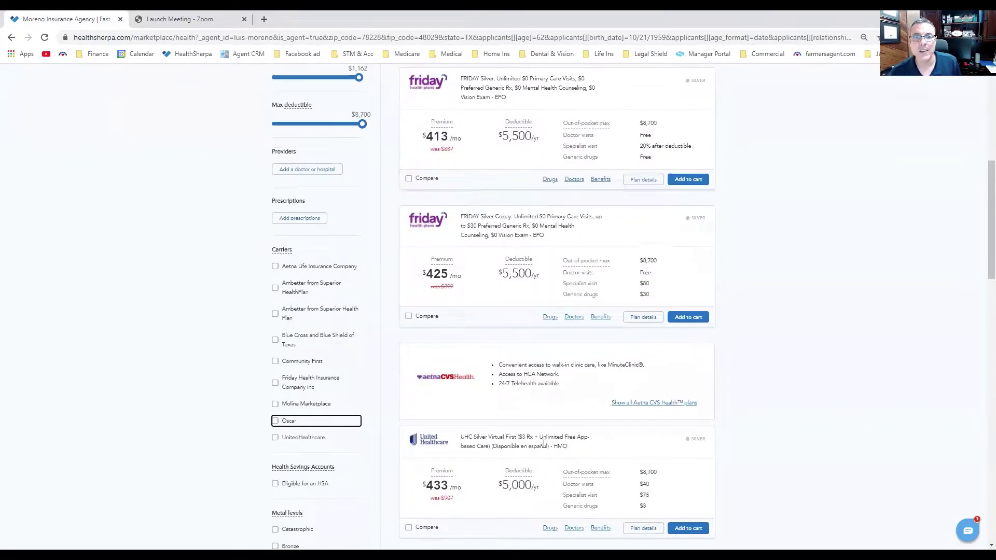
scroll(548, 410, "up", 1)
scroll(548, 410, "up", 1)
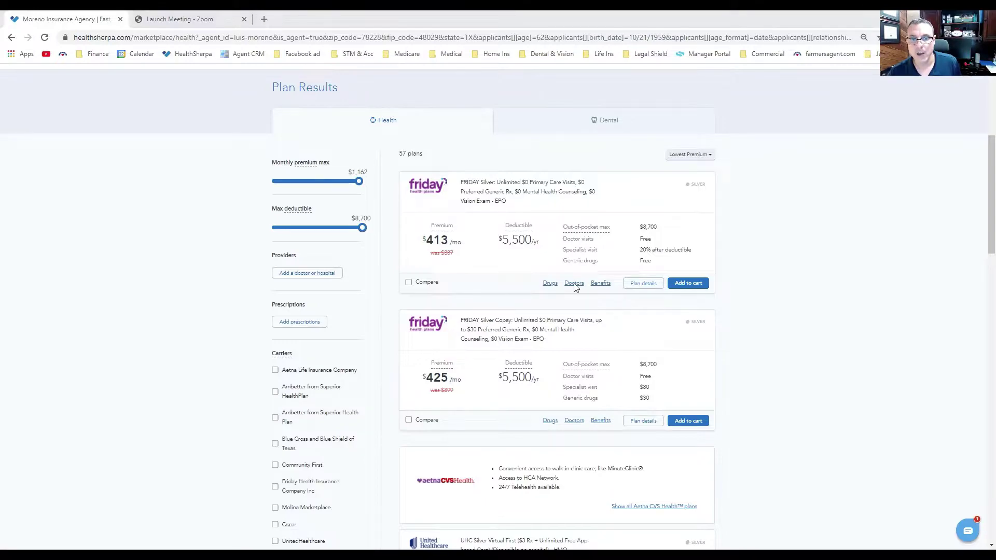
left_click(574, 284)
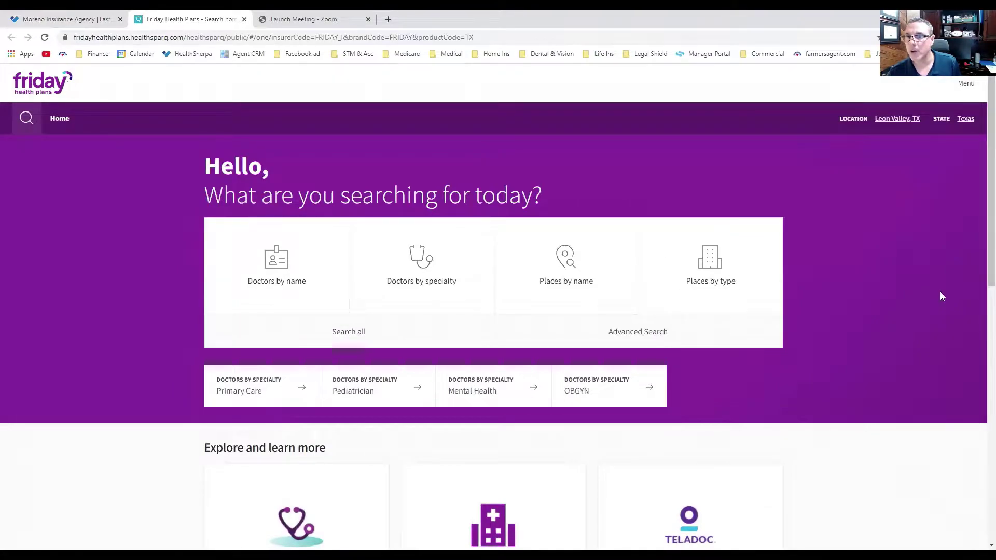
left_click(296, 276)
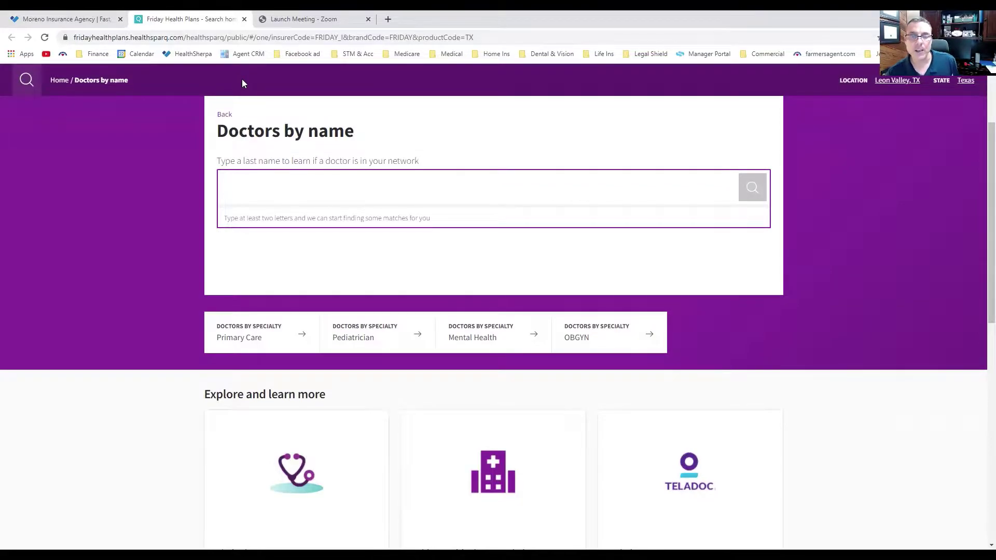
left_click(244, 20)
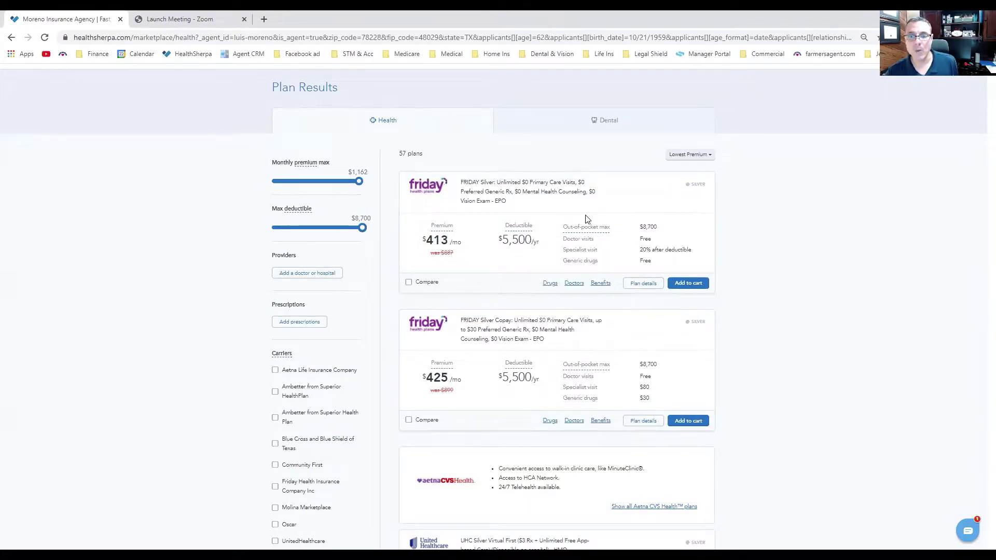
mouse_move(509, 249)
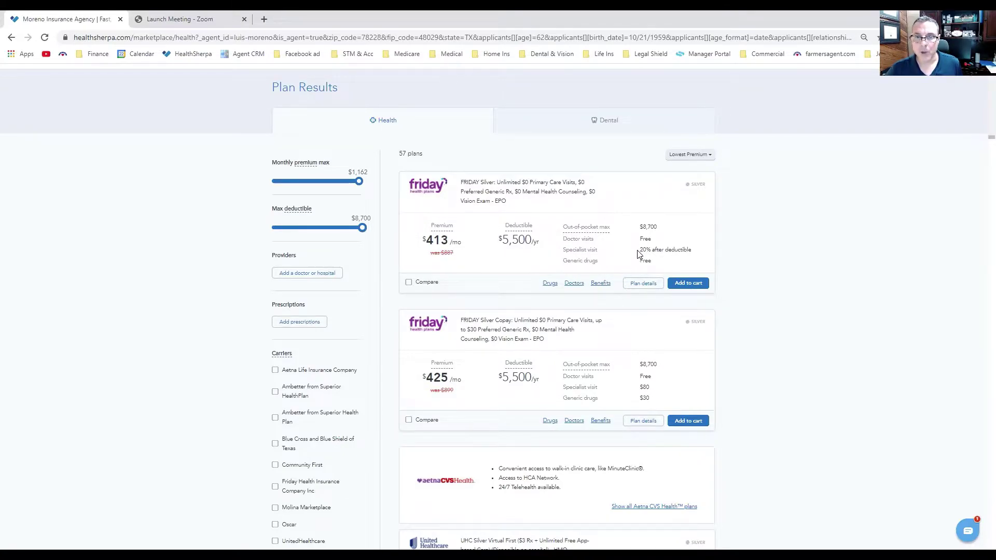
left_click_drag(640, 250, 655, 250)
left_click_drag(501, 240, 565, 240)
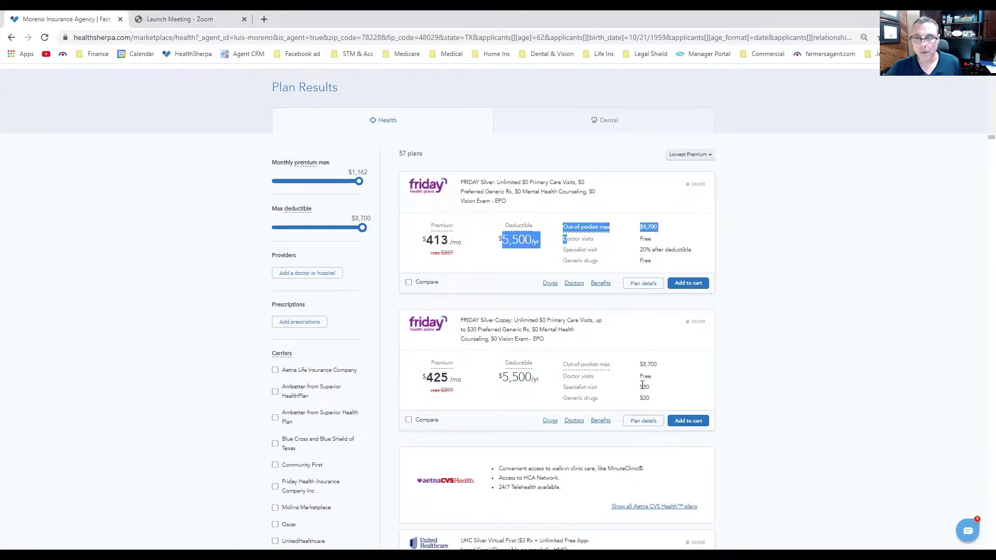
left_click_drag(640, 388, 654, 394)
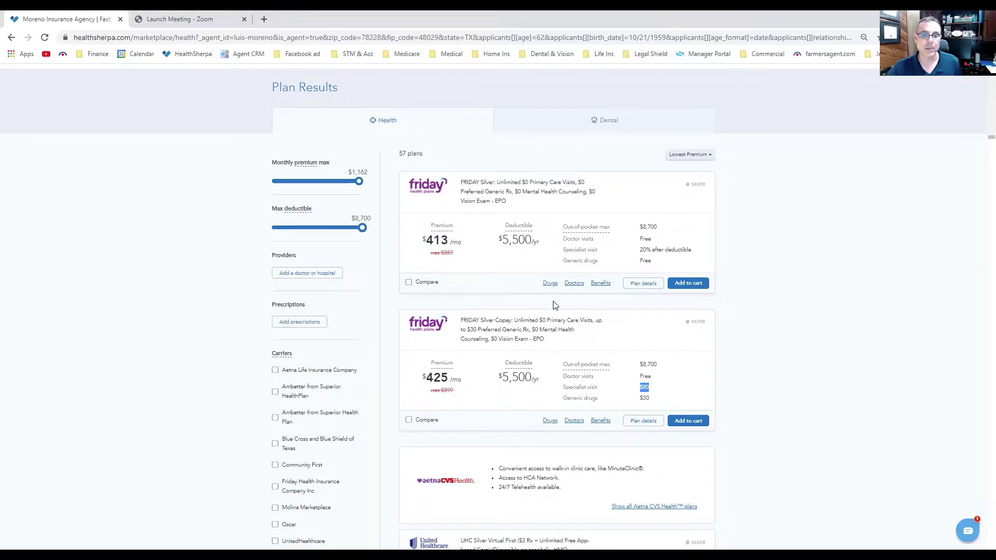
scroll(554, 305, "down", 6)
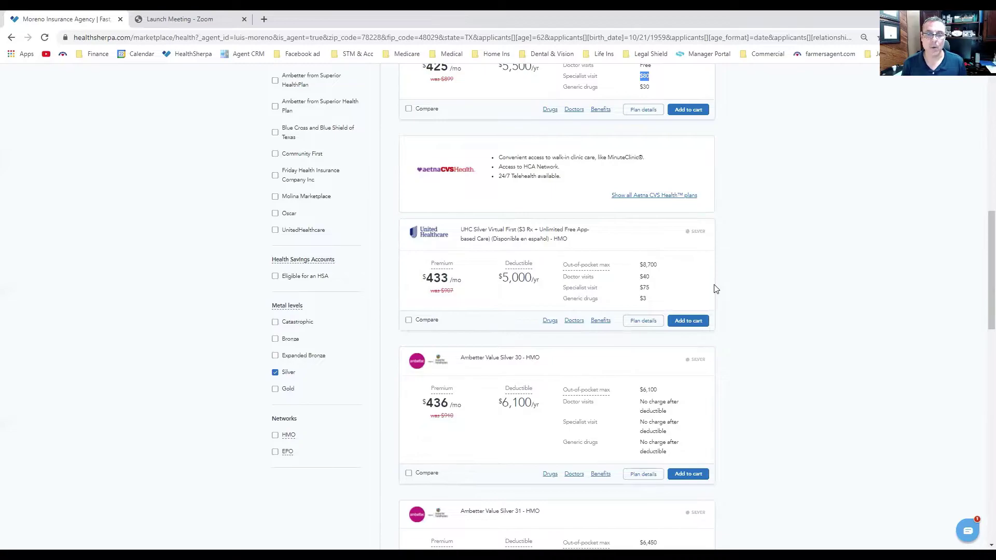
scroll(517, 354, "down", 1)
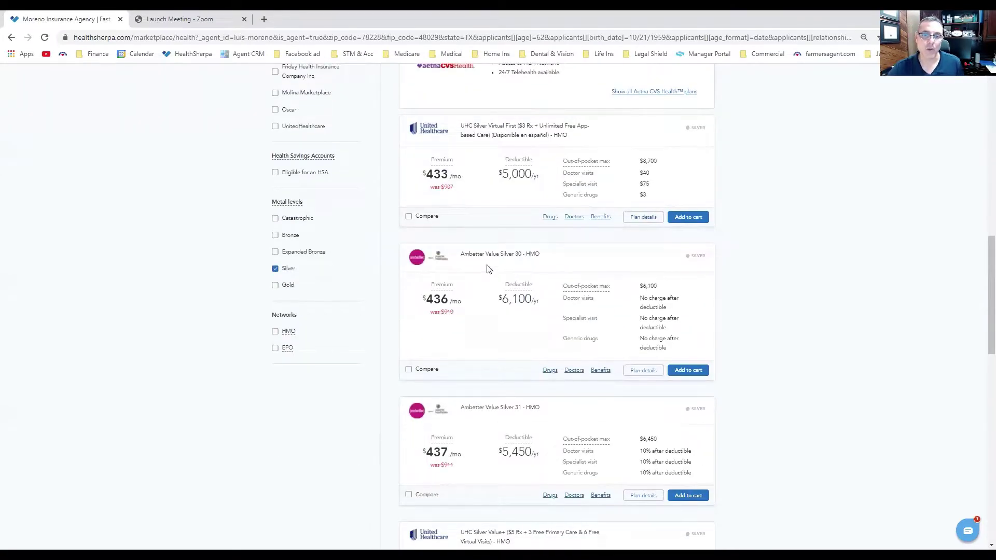
left_click_drag(485, 254, 495, 261)
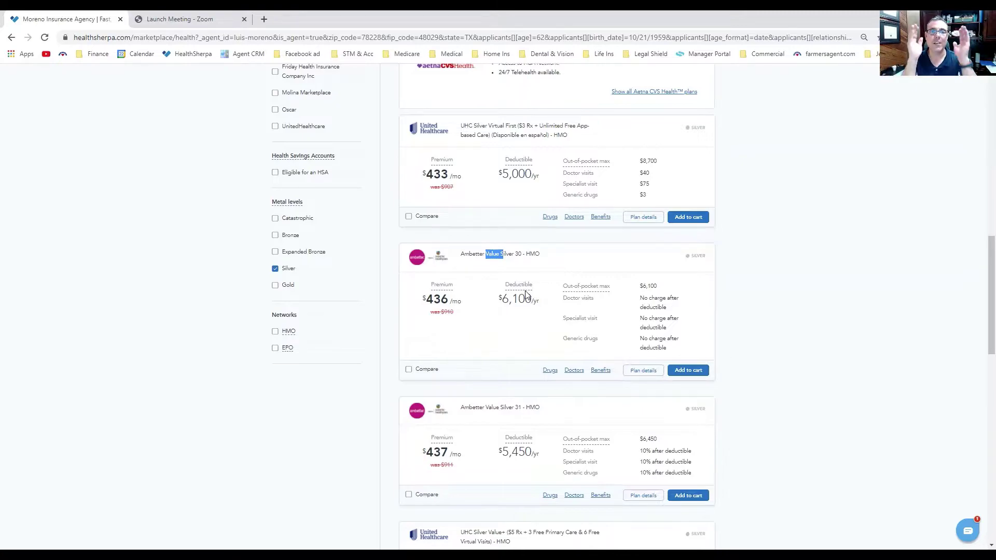
scroll(498, 282, "down", 7)
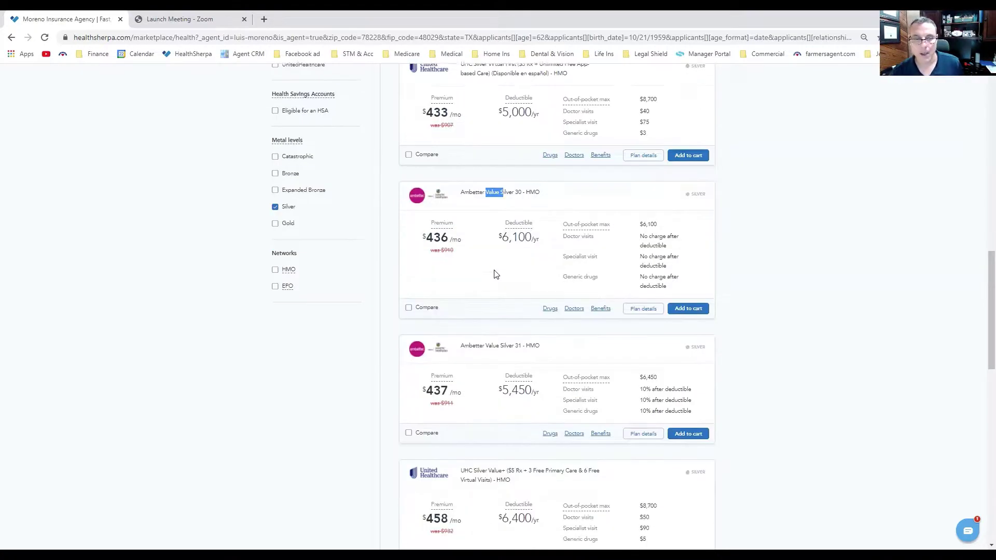
scroll(496, 292, "down", 8)
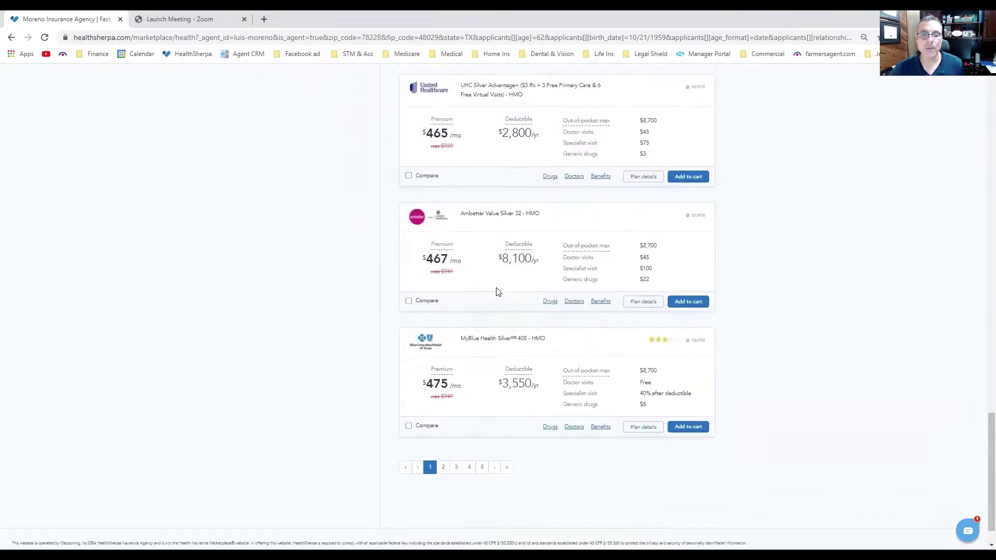
scroll(496, 292, "up", 12)
scroll(496, 292, "up", 5)
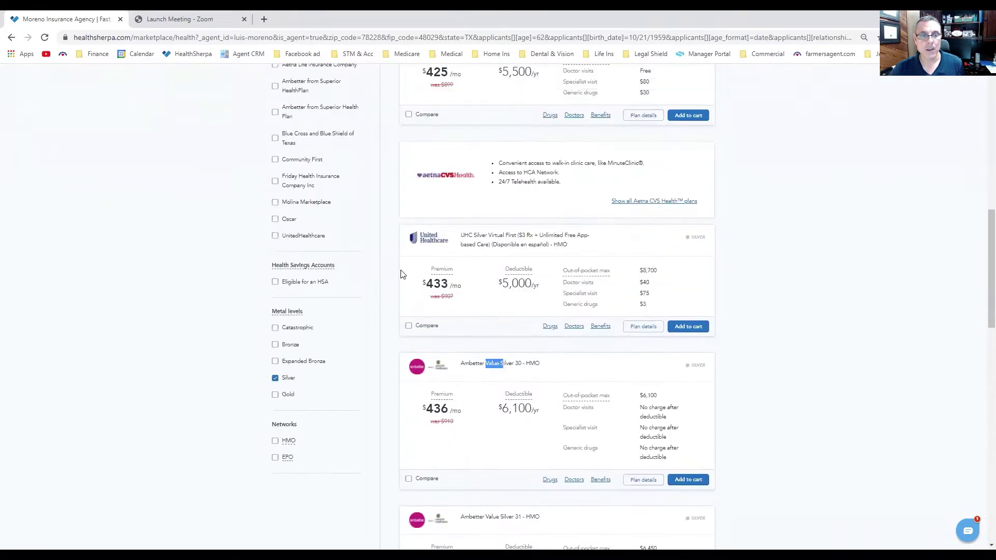
left_click(280, 228)
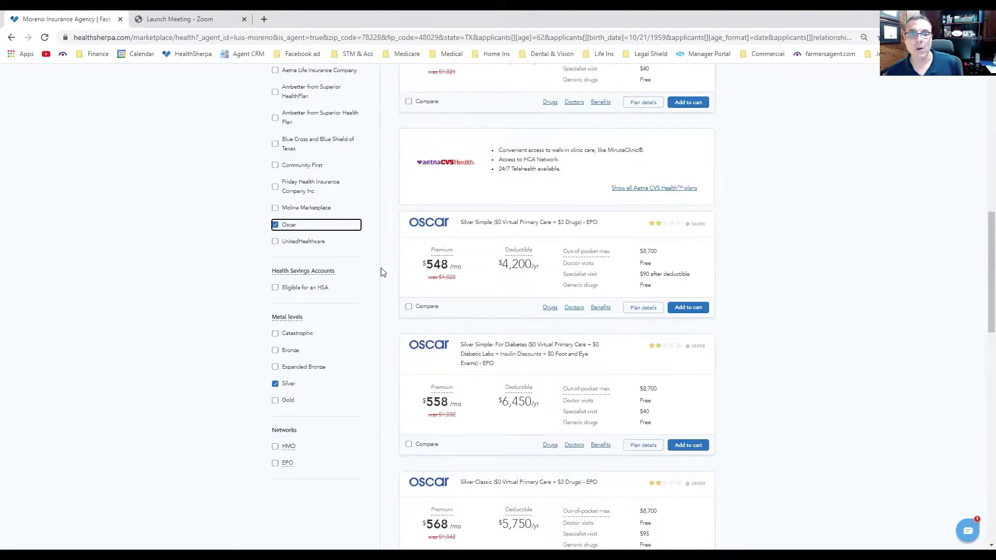
scroll(378, 271, "up", 3)
scroll(506, 291, "up", 3)
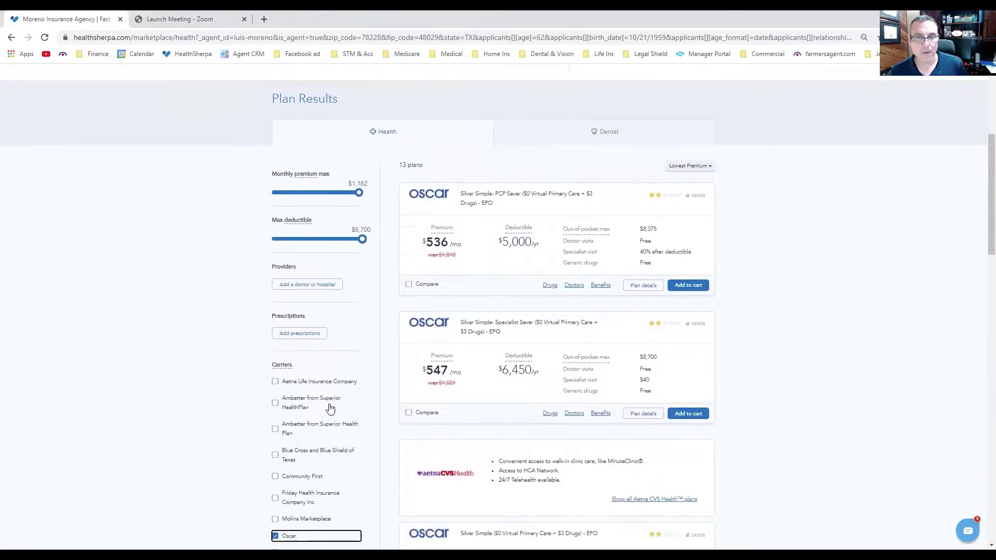
scroll(505, 288, "down", 2)
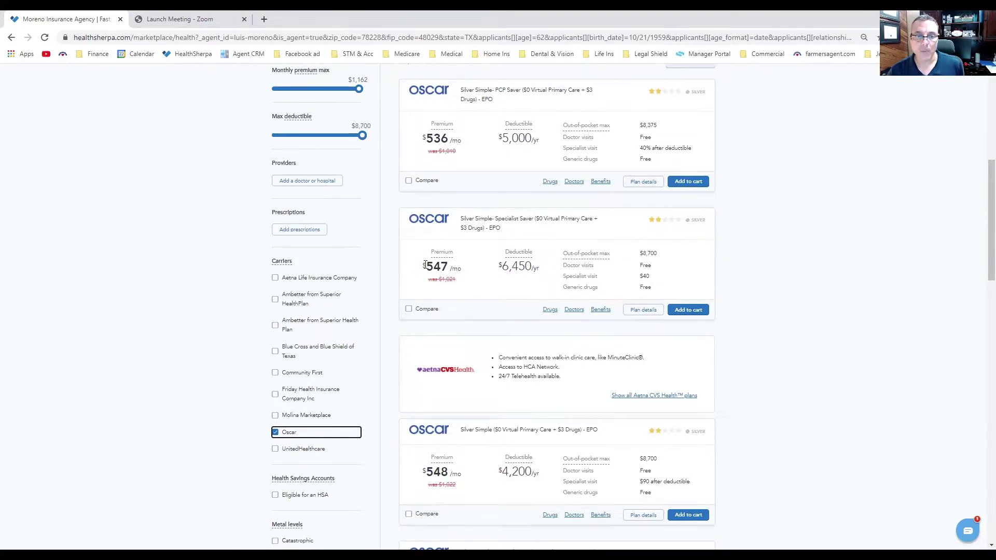
left_click_drag(427, 266, 542, 271)
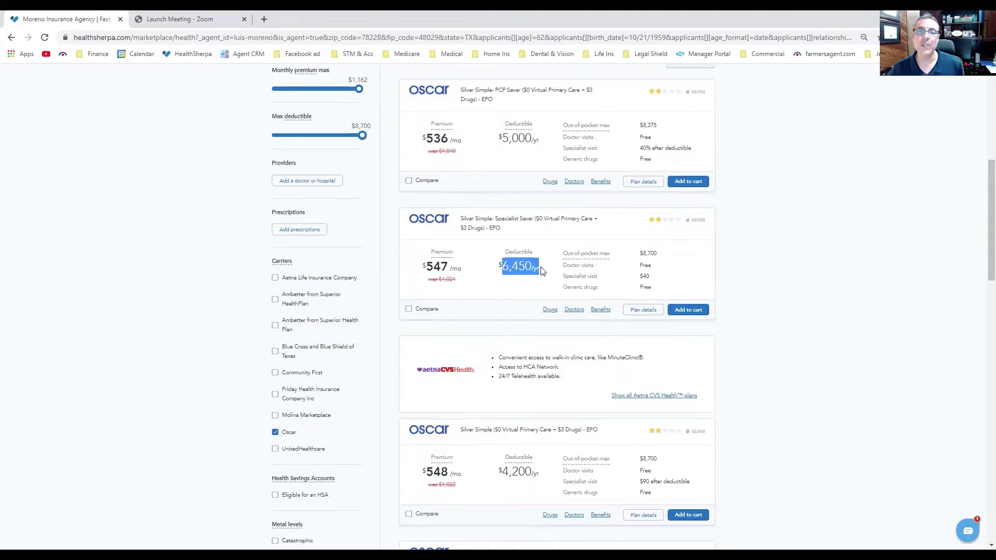
left_click_drag(640, 253, 657, 256)
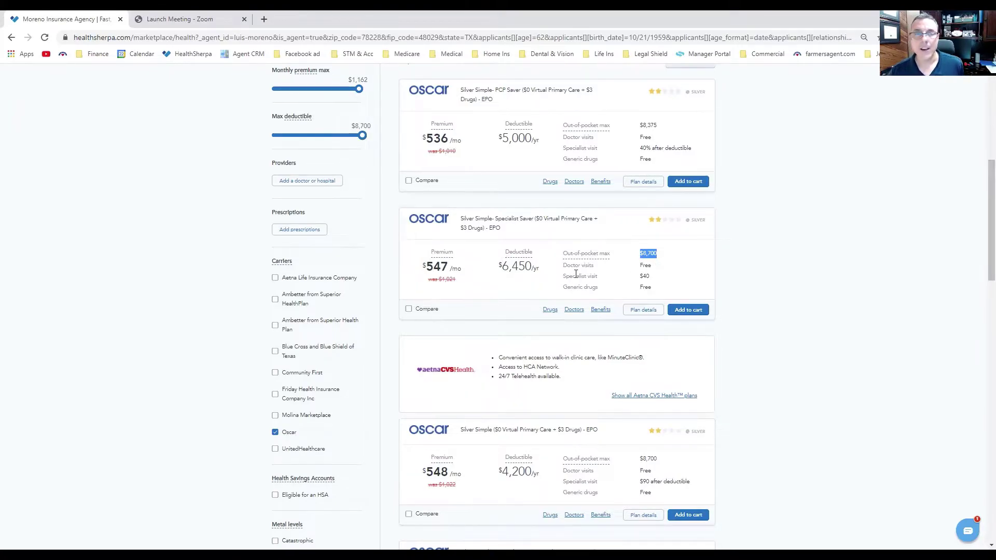
mouse_move(605, 263)
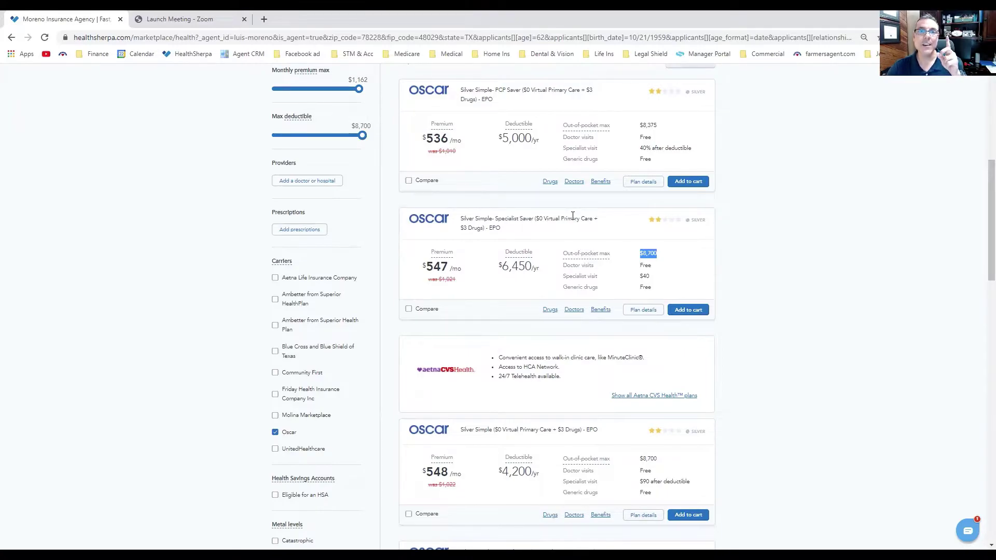
Open the Silver Simple-Specialist Saver benefits PDF, check page 2's Telemedicine row, then return to HealthSherpa
left_click(595, 310)
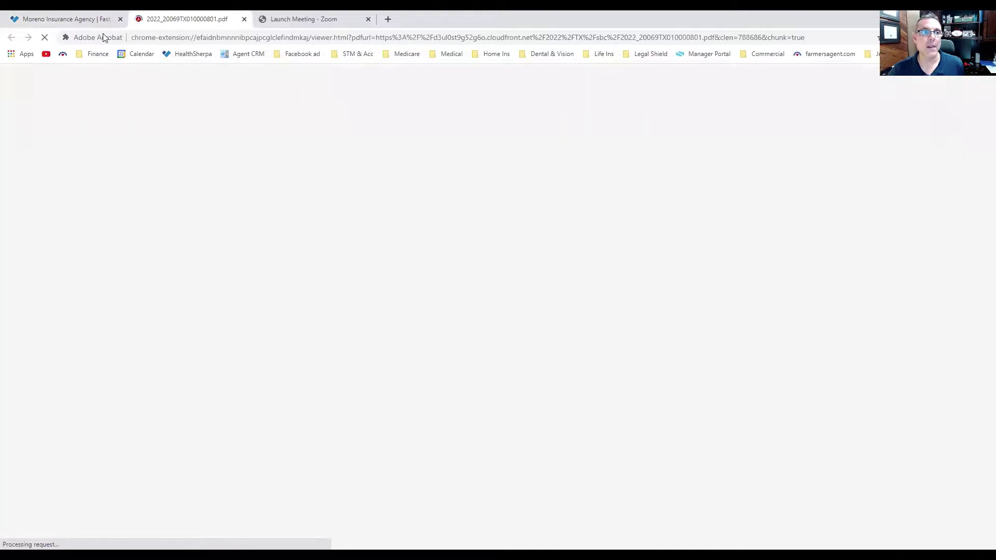
left_click(67, 19)
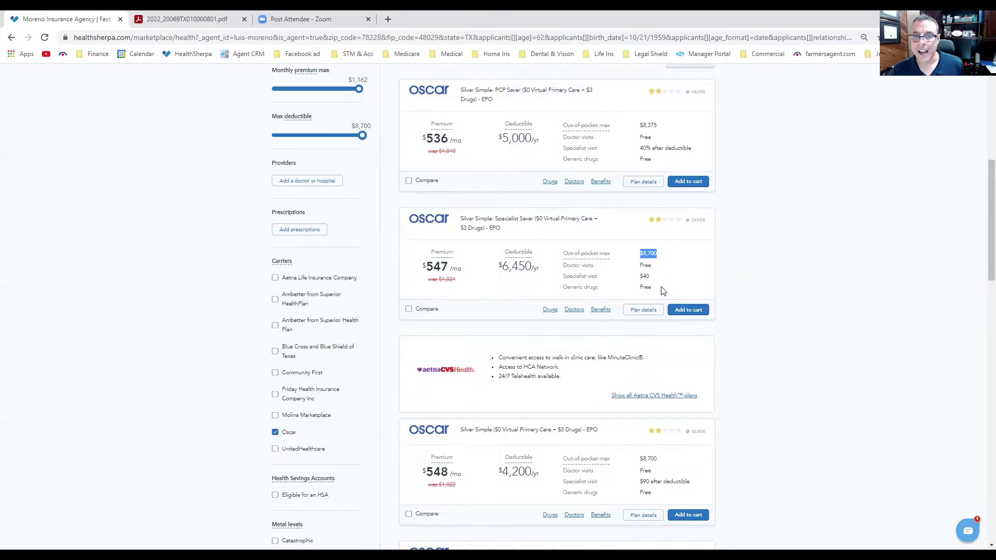
left_click(197, 20)
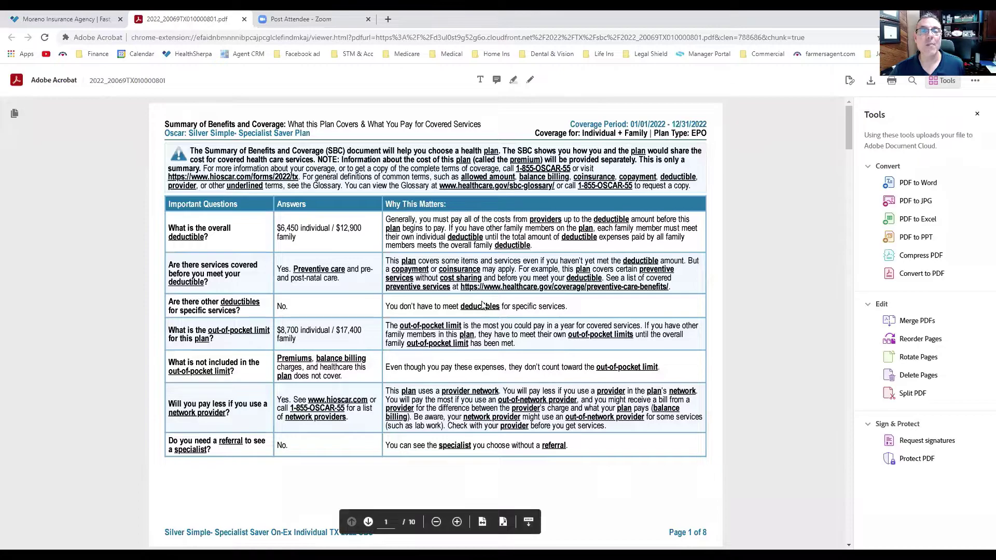
scroll(488, 305, "down", 3)
scroll(488, 305, "down", 5)
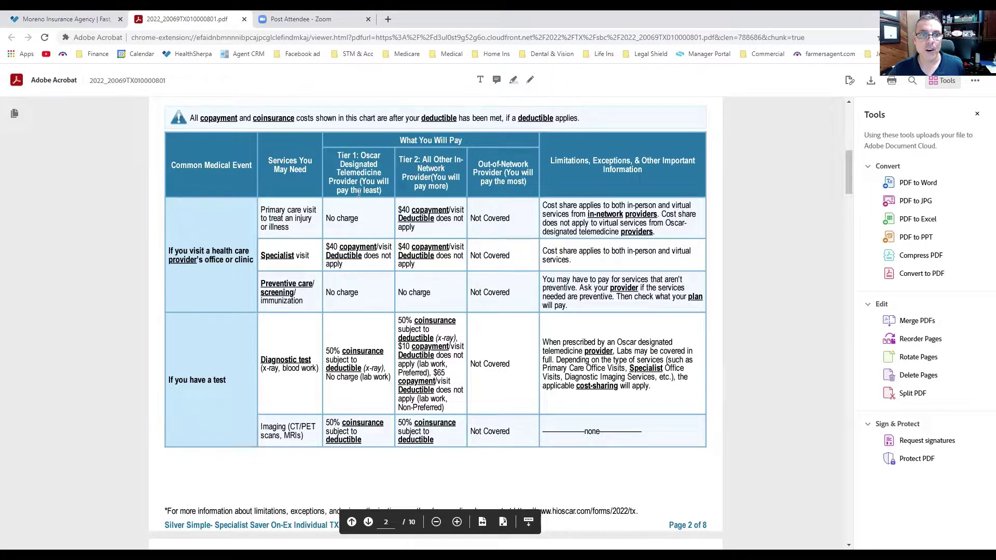
left_click_drag(337, 176, 381, 173)
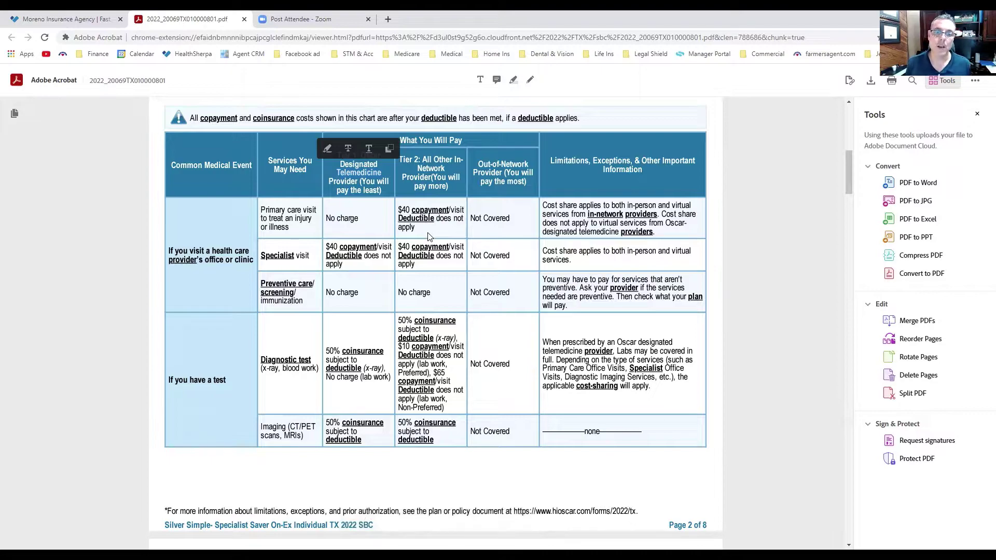
left_click(72, 19)
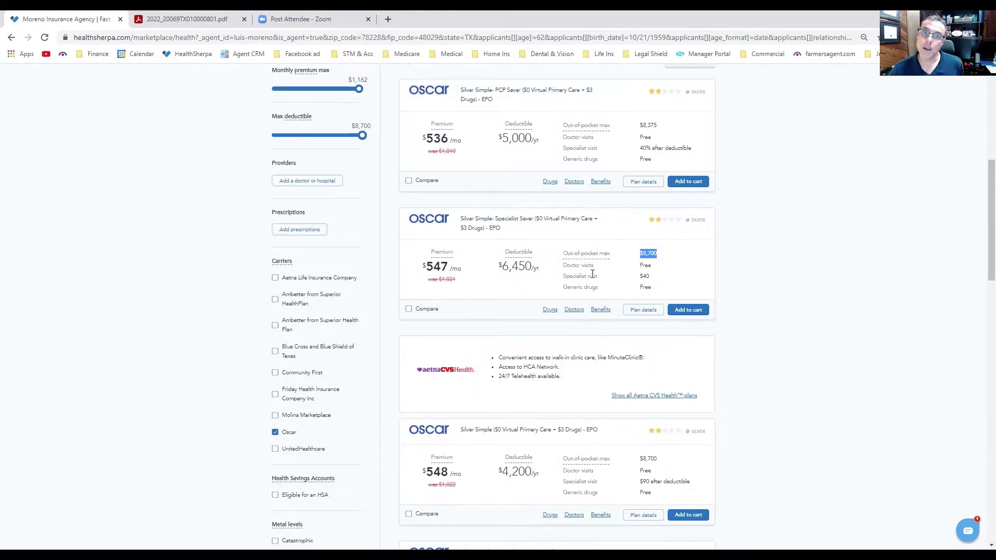
Switch the metal level filter from Silver to Gold
scroll(593, 273, "down", 3)
left_click(275, 452)
left_click(275, 437)
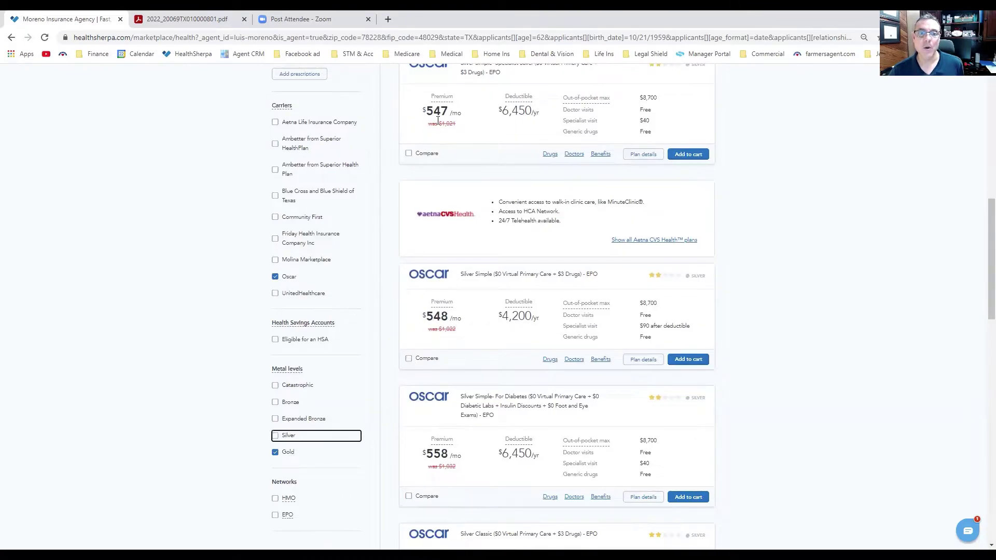
Open the Gold Classic plan's benefits summary from its card
scroll(456, 290, "up", 2)
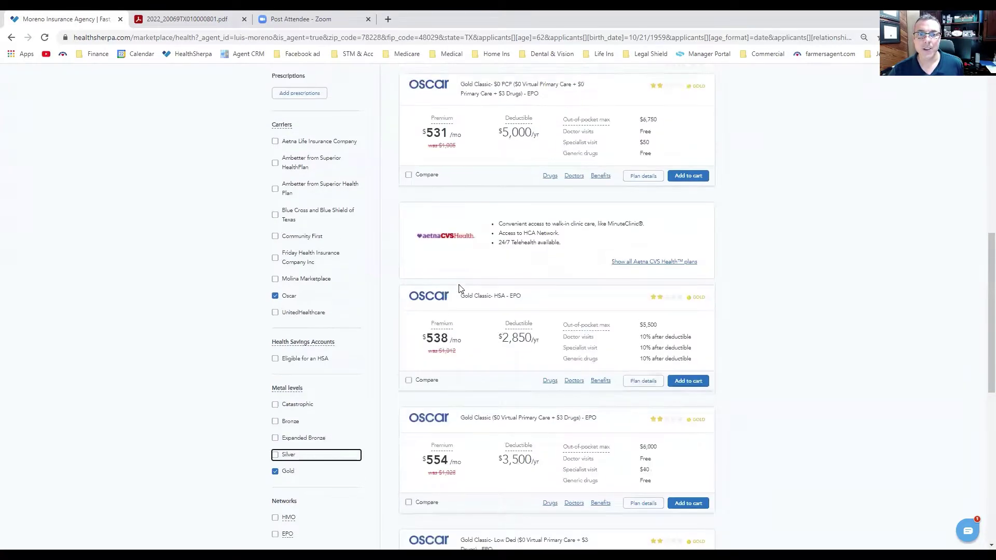
scroll(580, 245, "down", 2)
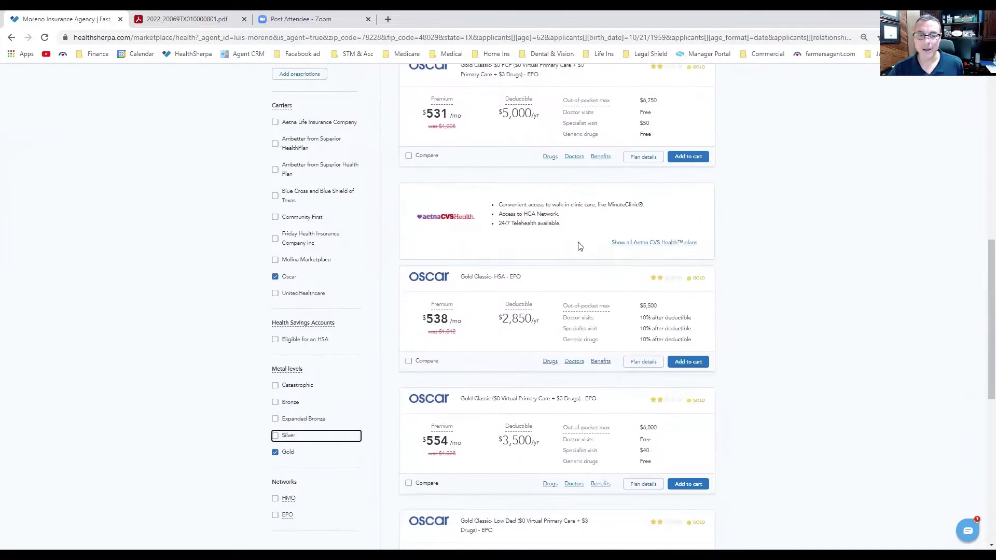
scroll(580, 246, "down", 2)
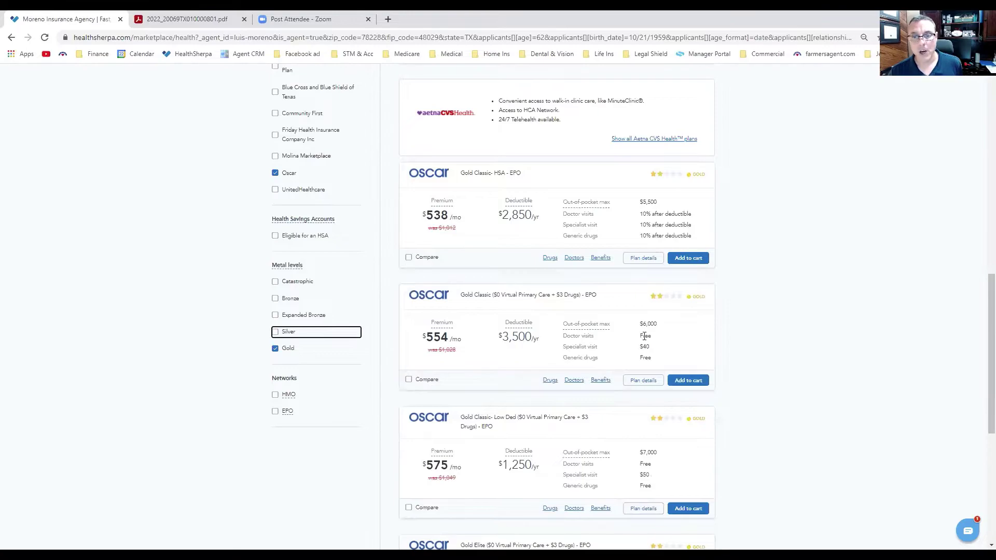
left_click(600, 381)
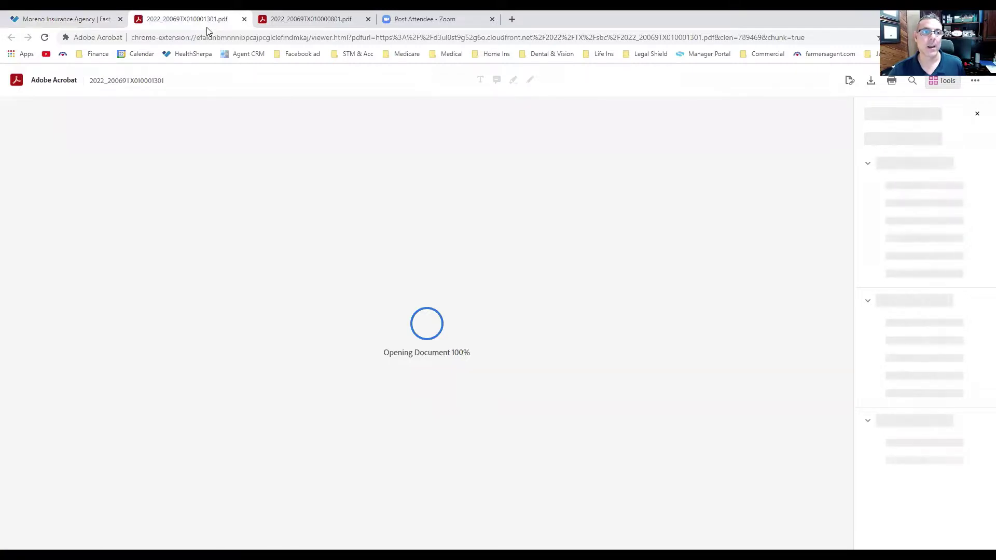
View page 2 of the Gold Classic benefits summary PDF
left_click(104, 20)
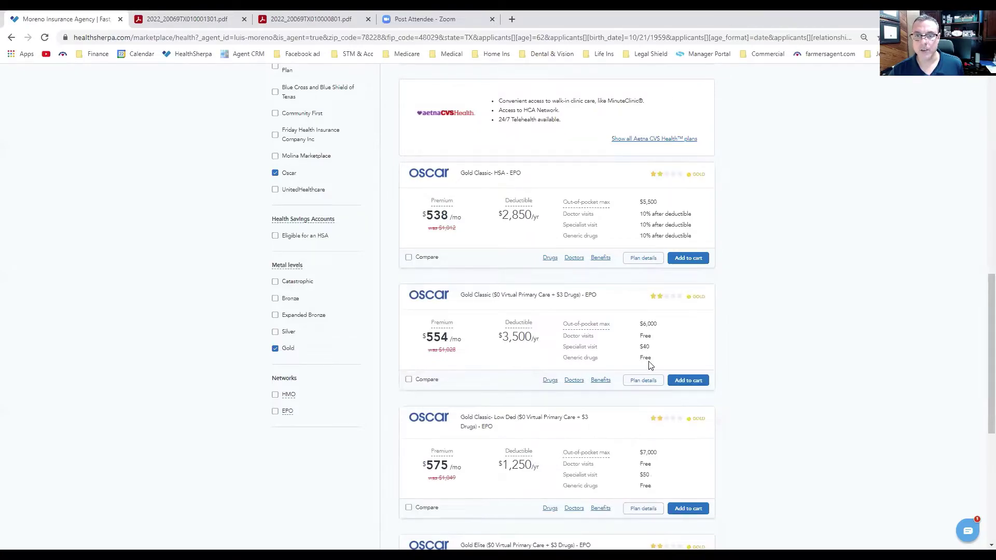
left_click(181, 19)
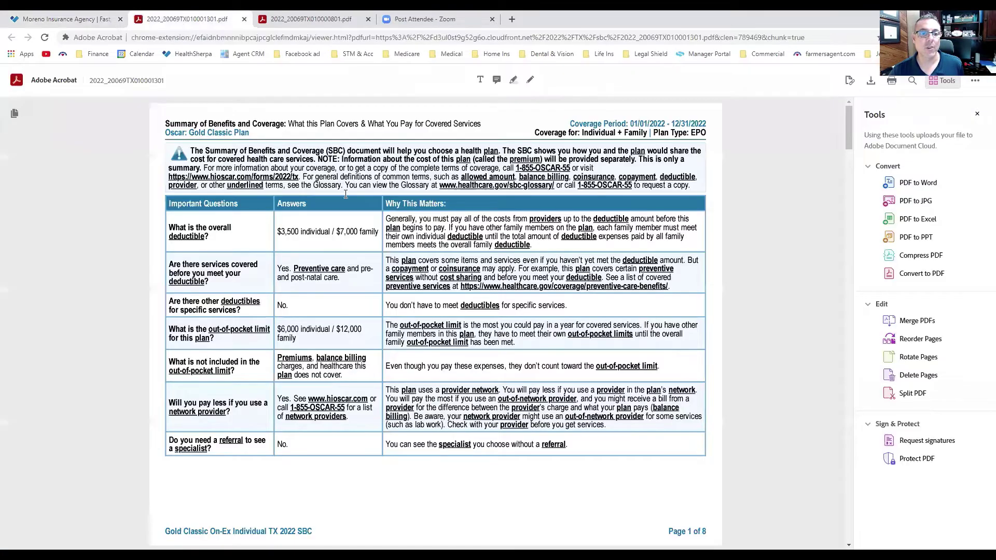
scroll(322, 251, "down", 8)
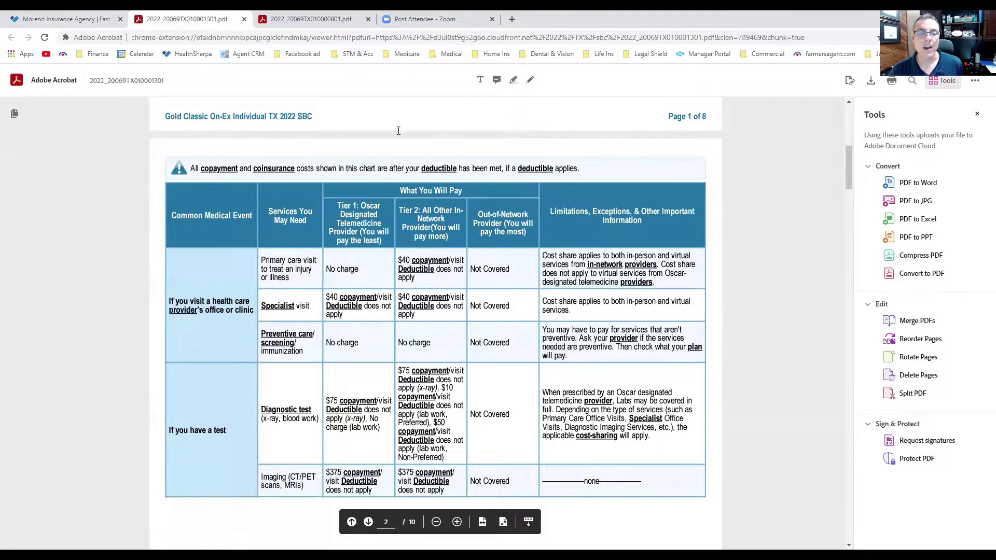
Bring the Silver Specialist Saver summary back to page 1: $6,450 deductible, $8,700 out-of-pocket limit
left_click(295, 23)
left_click(187, 18)
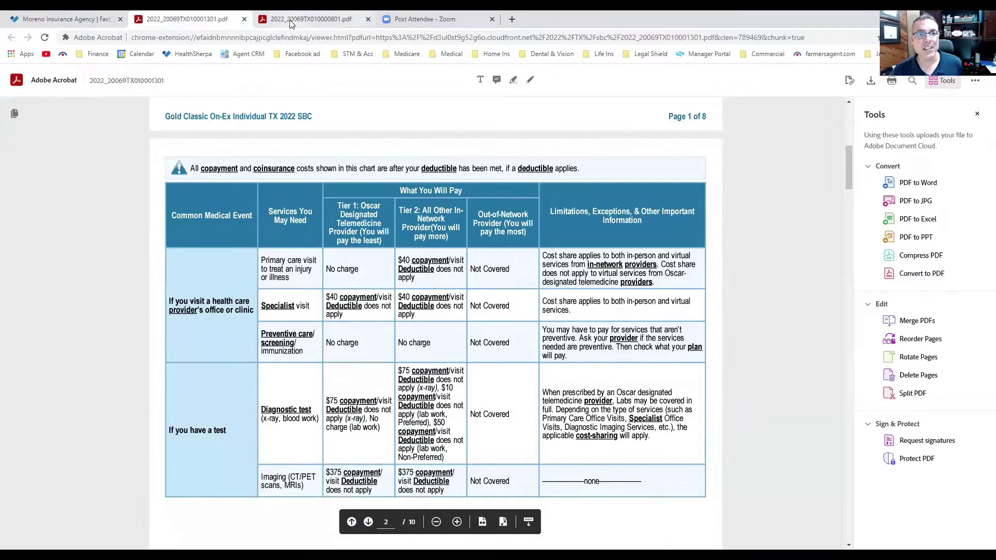
left_click(280, 23)
left_click(187, 18)
left_click(280, 23)
scroll(381, 172, "up", 10)
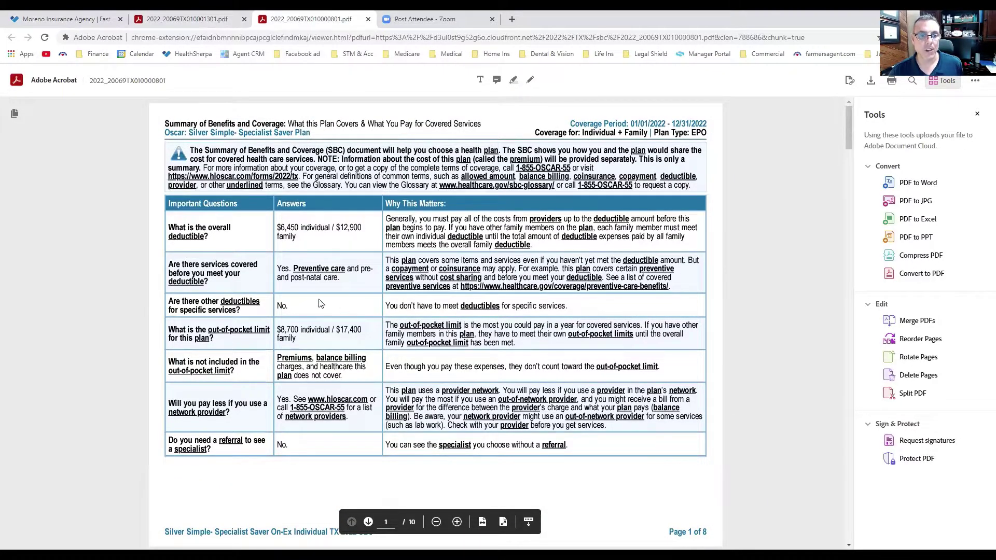
Compare deductibles, Silver's $6,450 against Gold Classic's $3,500, then return to the HealthSherpa Gold list
left_click_drag(278, 227, 299, 227)
left_click(279, 331)
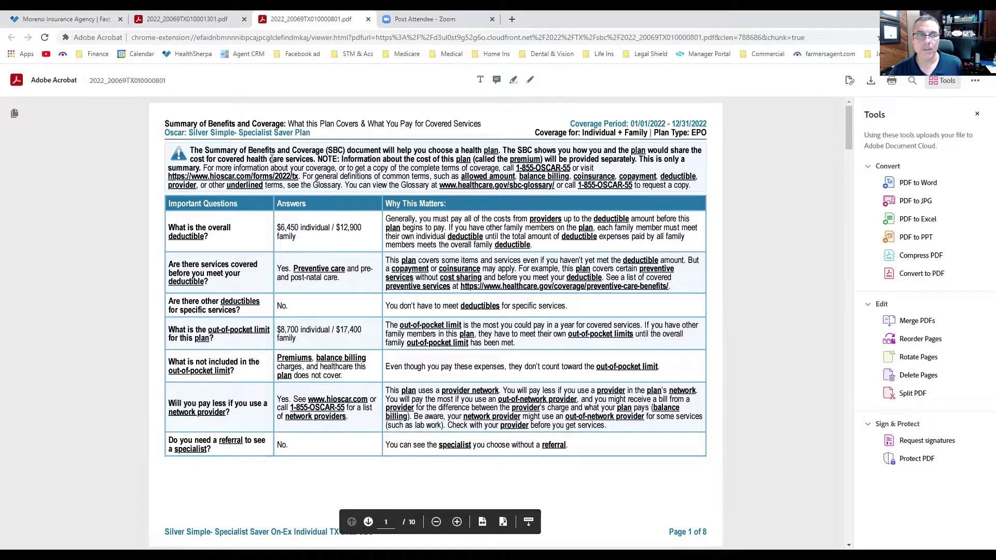
left_click(192, 22)
scroll(221, 131, "up", 8)
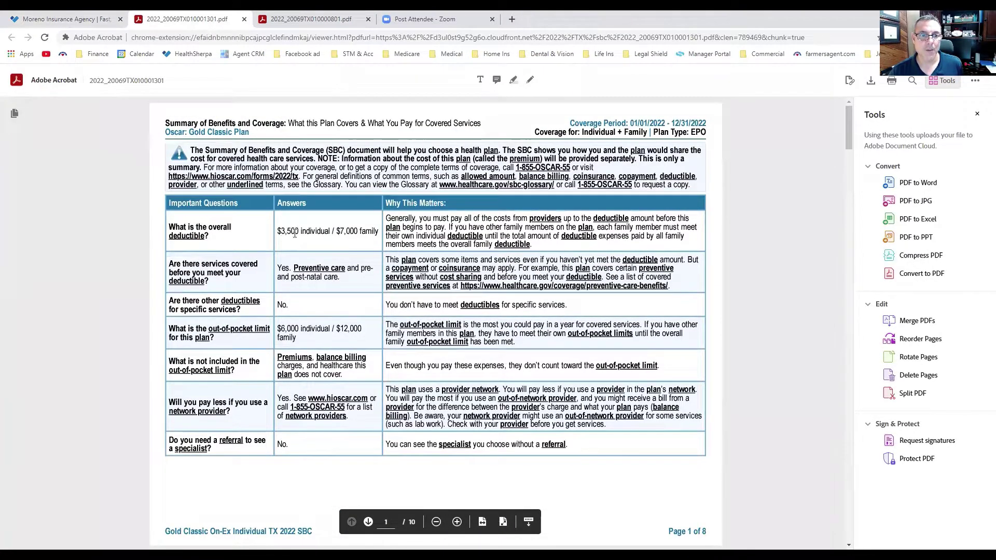
double_click(295, 232)
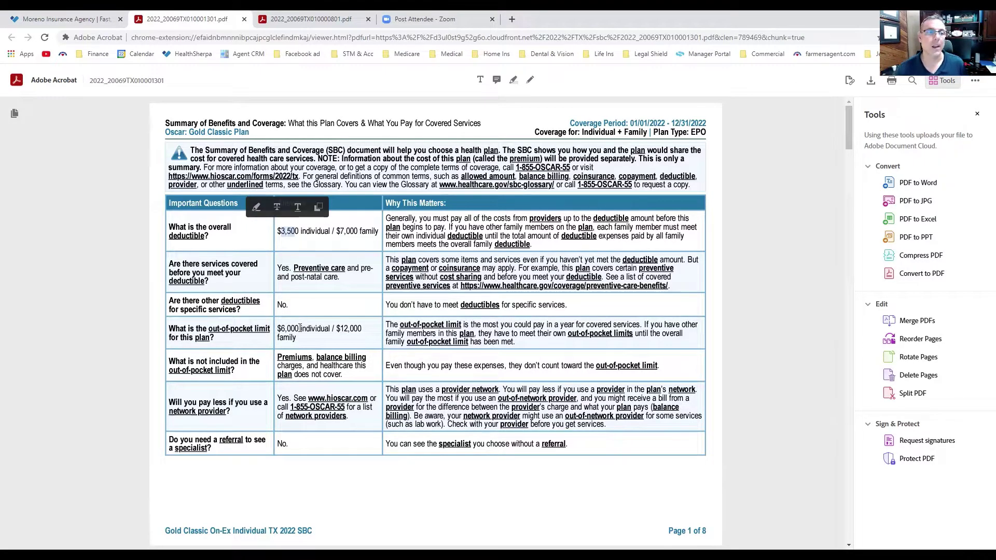
left_click(78, 16)
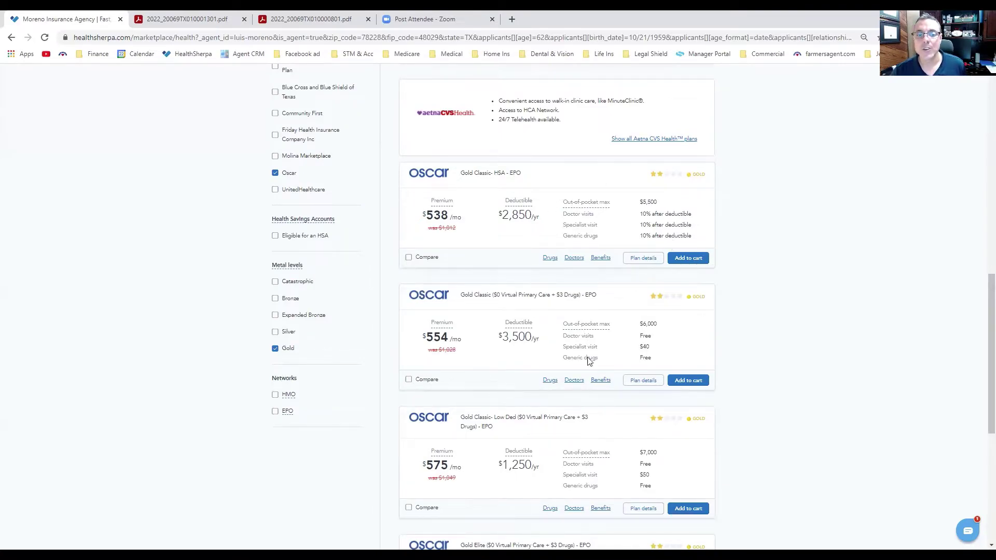
Review the Oscar Gold plan list, with Gold Simple at $511/mo in the cart
scroll(580, 403, "up", 1)
scroll(605, 395, "down", 2)
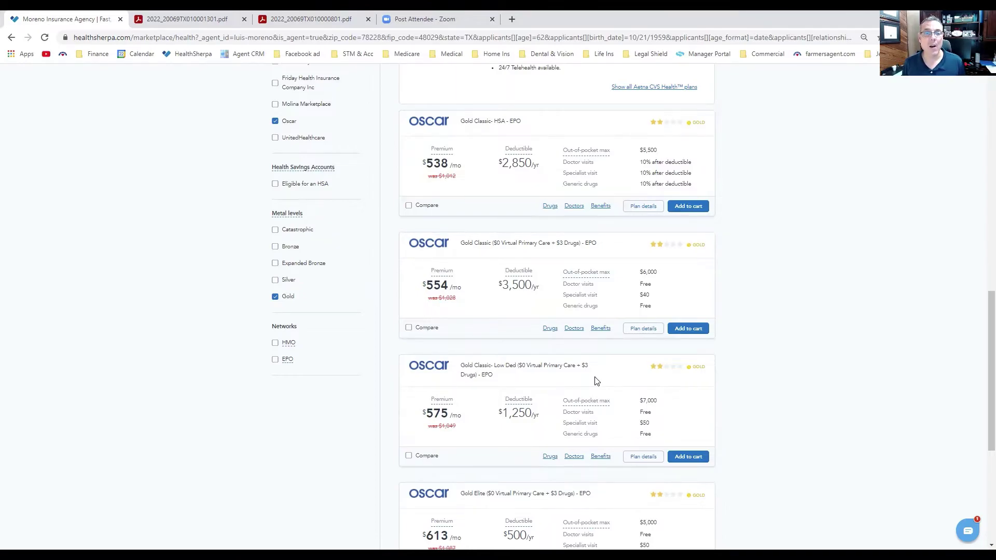
Lower household income from 65000 to 35000 and review the recalculated premiums
scroll(489, 289, "up", 15)
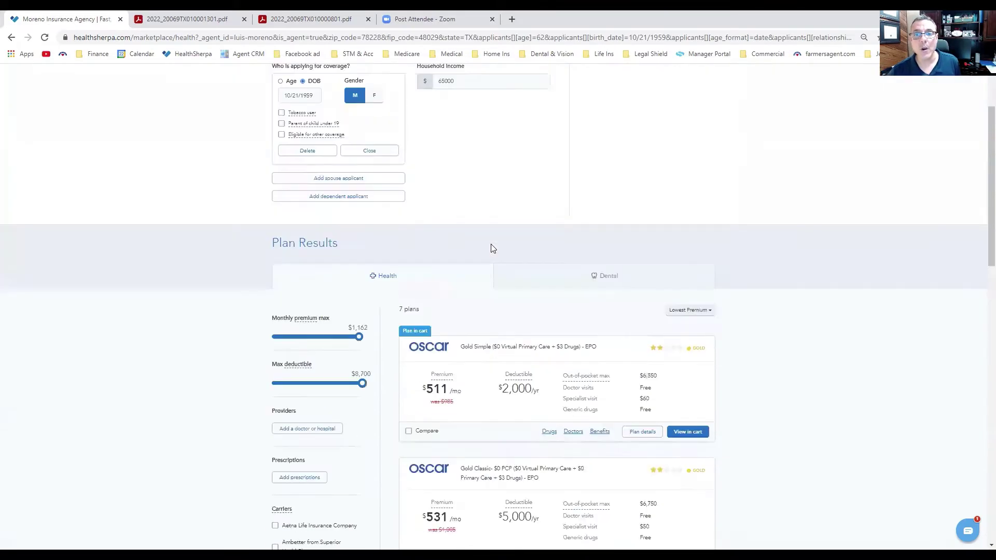
scroll(493, 248, "down", 2)
left_click(469, 81)
key("BackSpace")
key("BackSpace")
key("BackSpace")
key("BackSpace")
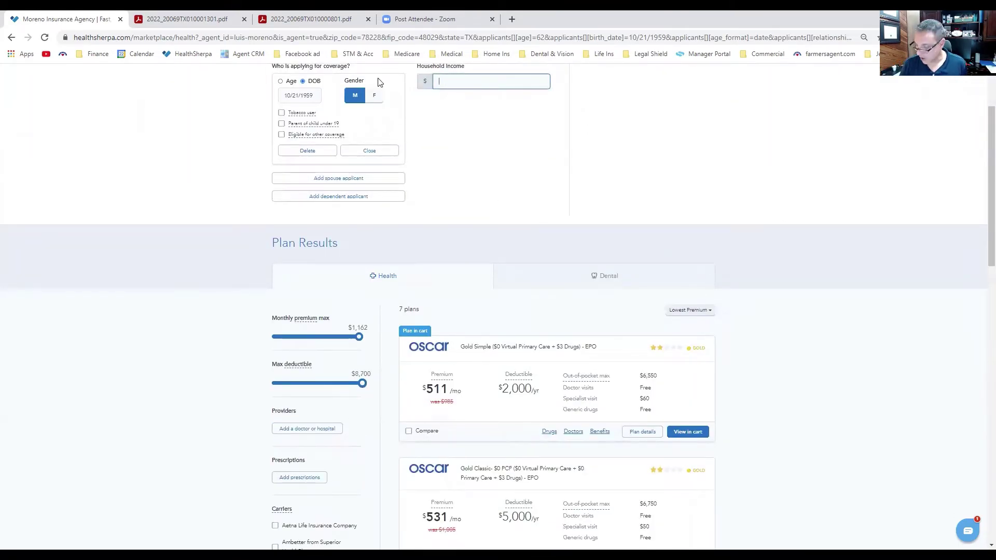
type("35000")
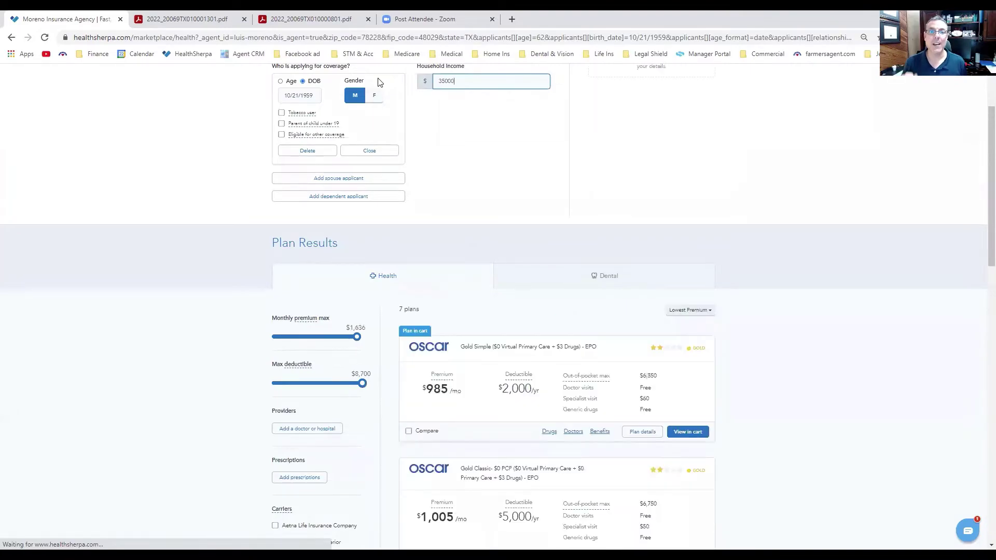
scroll(433, 269, "up", 2)
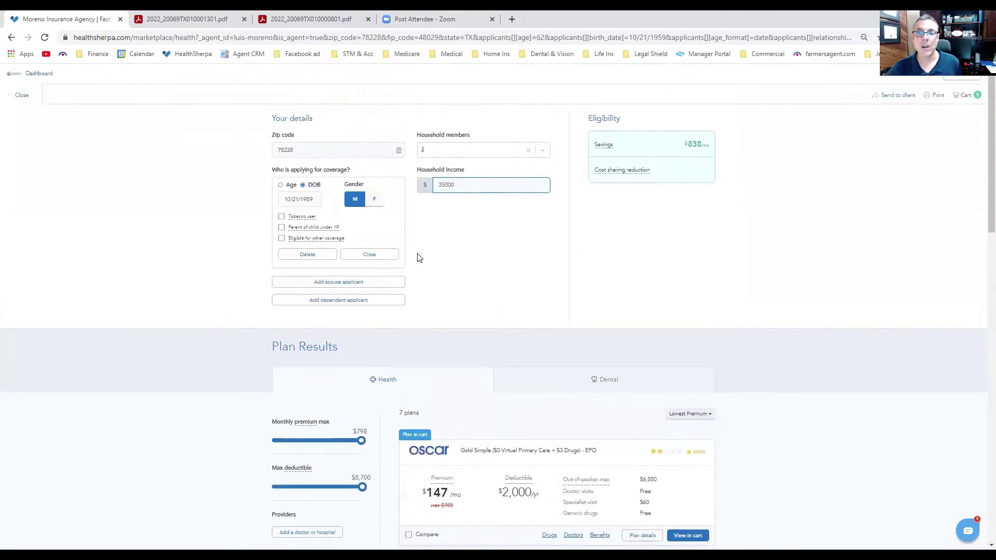
scroll(482, 251, "down", 2)
scroll(482, 251, "up", 2)
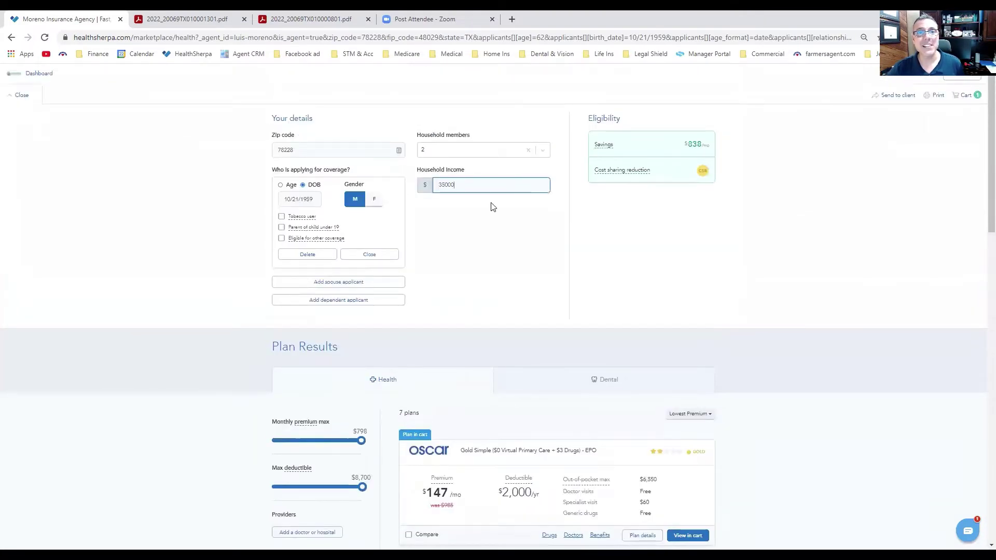
scroll(477, 184, "down", 12)
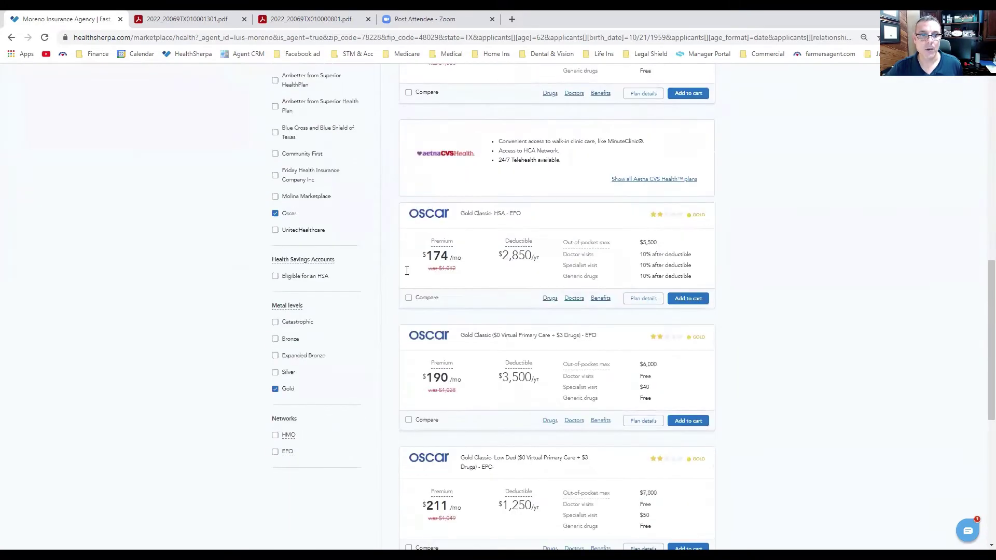
Switch to Silver plans and note the Specialist Saver's $183 premium, $3,300 deductible, $6,850 out-of-pocket max
left_click(276, 372)
left_click(276, 390)
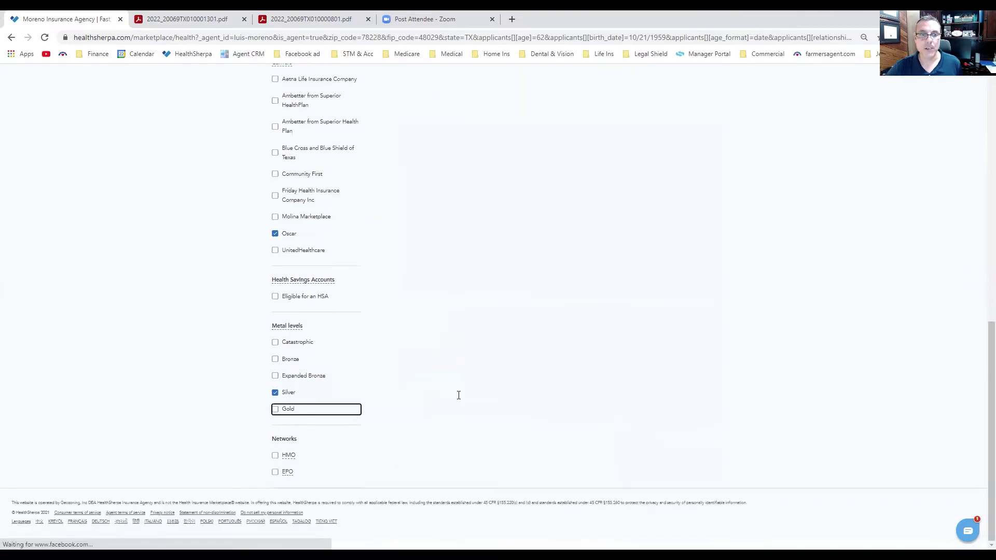
scroll(532, 253, "down", 5)
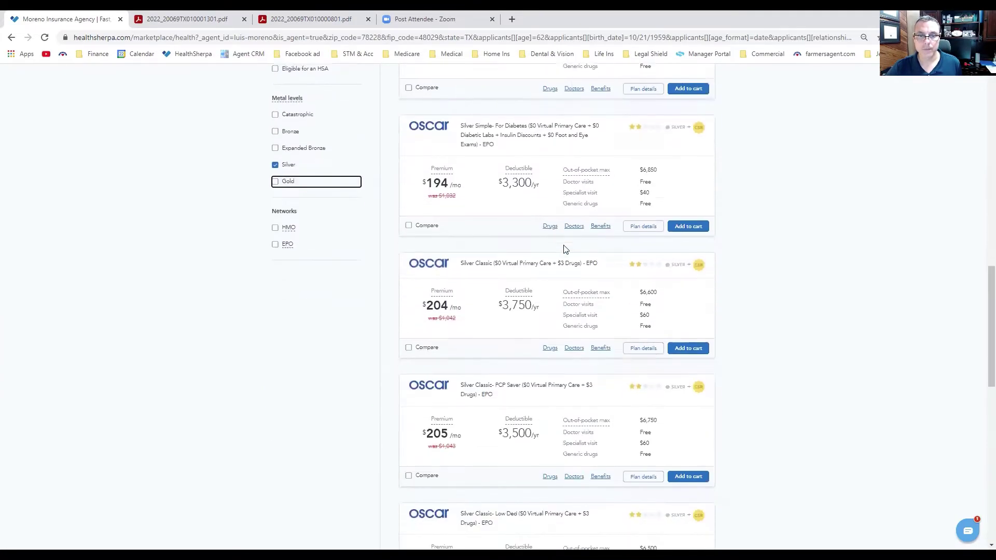
scroll(565, 251, "down", 4)
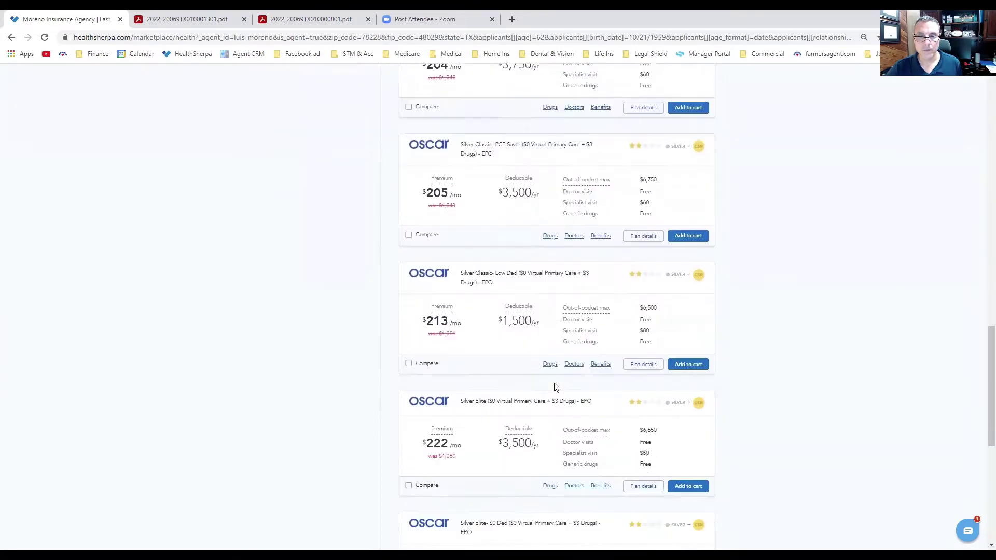
scroll(555, 384, "up", 3)
scroll(552, 373, "up", 15)
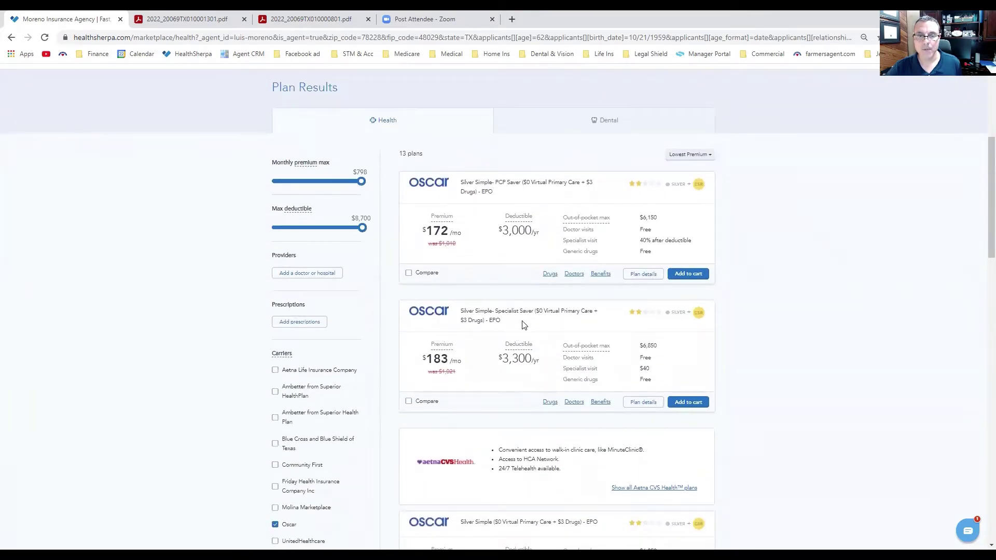
double_click(442, 359)
double_click(505, 360)
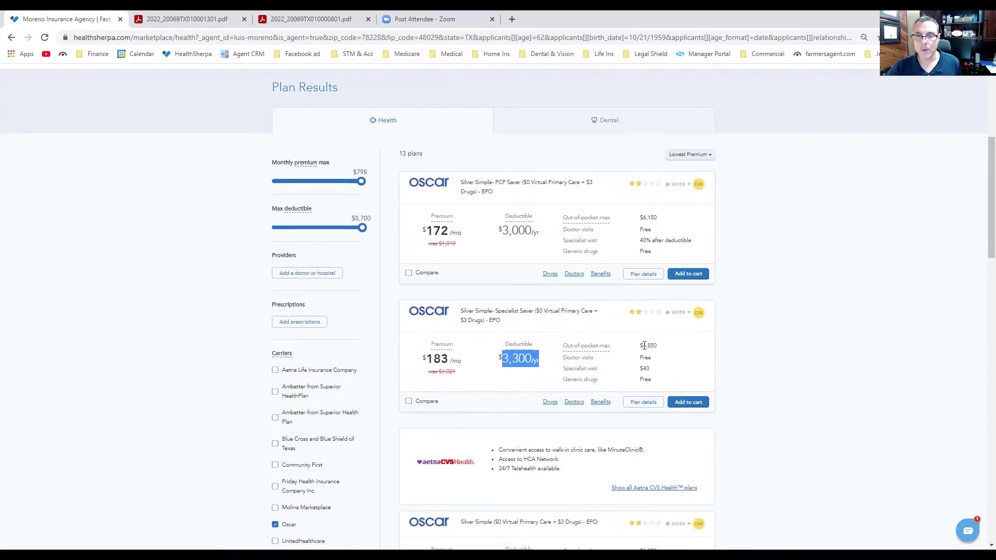
double_click(655, 346)
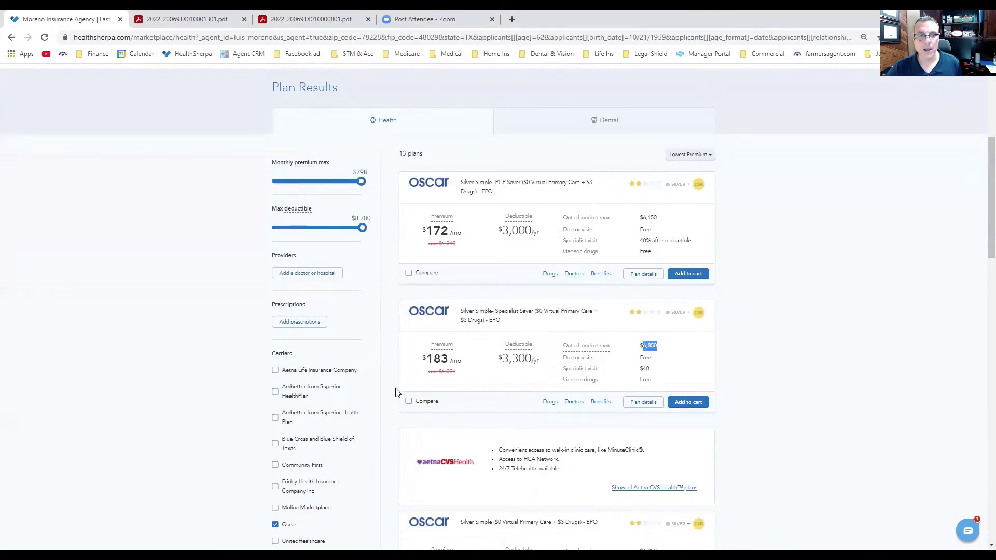
Switch the metal level filter back from Silver to Gold
scroll(303, 429, "down", 3)
left_click(275, 544)
left_click(275, 528)
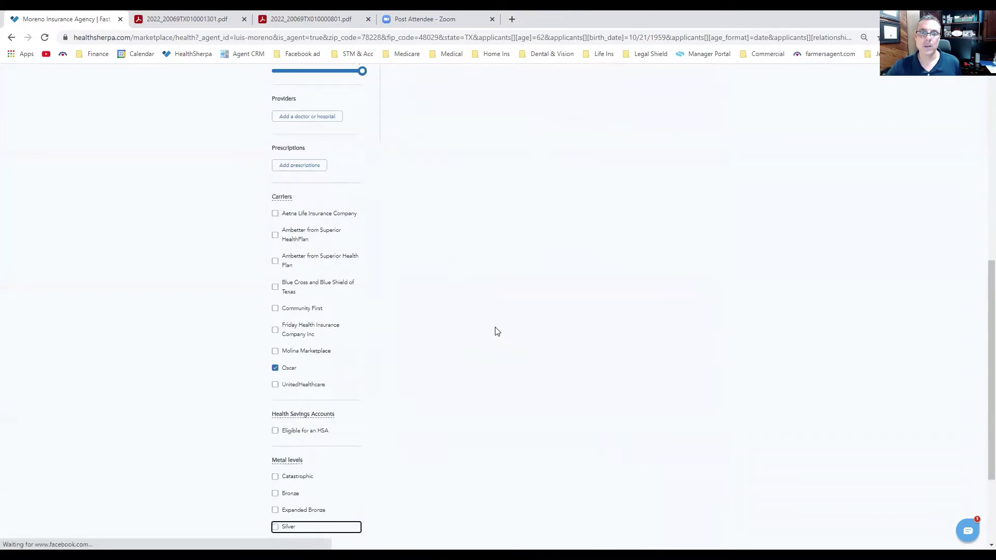
Mark the Gold Simple plan, with its 6,550 out-of-pocket max, for comparison
scroll(495, 307, "up", 2)
scroll(495, 307, "up", 1)
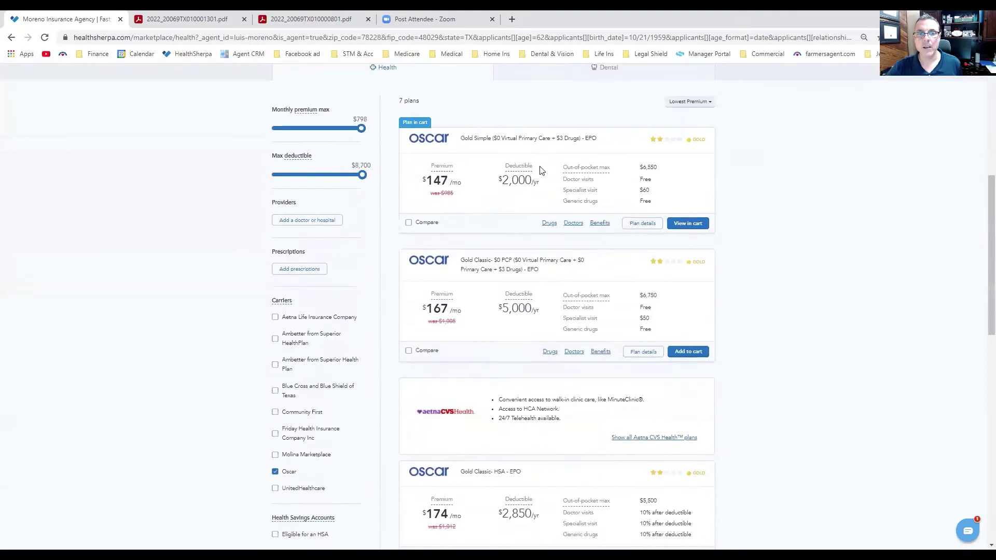
mouse_move(595, 297)
scroll(595, 296, "down", 3)
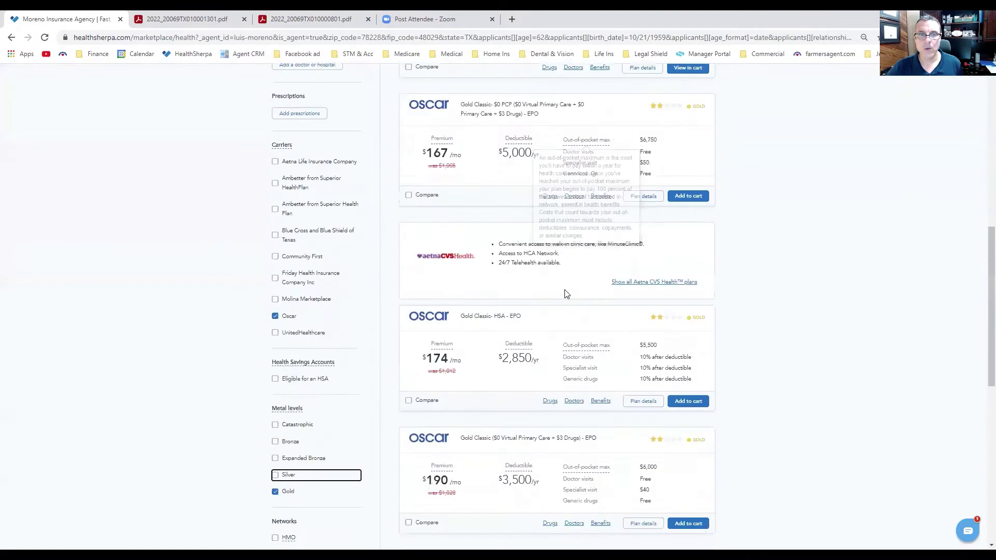
scroll(563, 291, "up", 2)
scroll(459, 96, "up", 2)
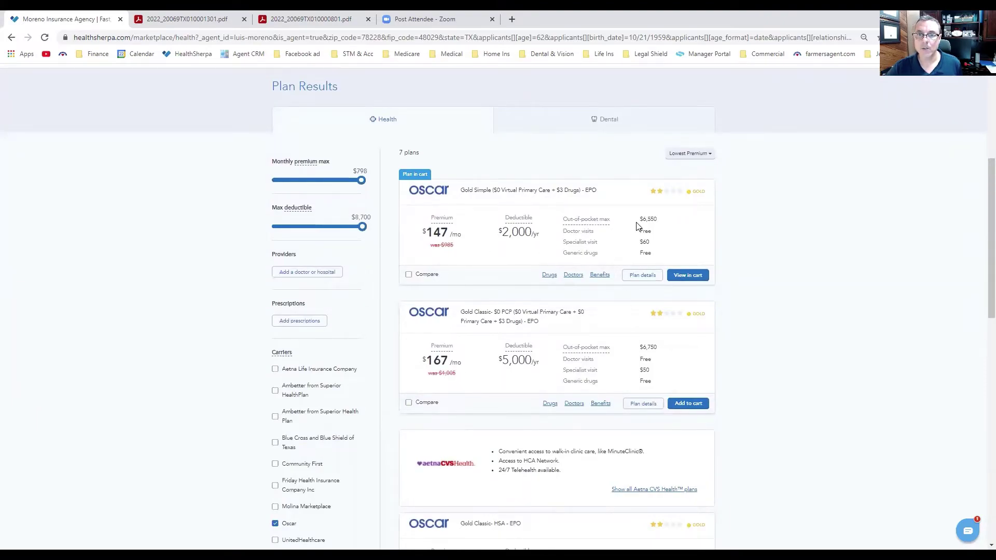
left_click_drag(643, 220, 663, 223)
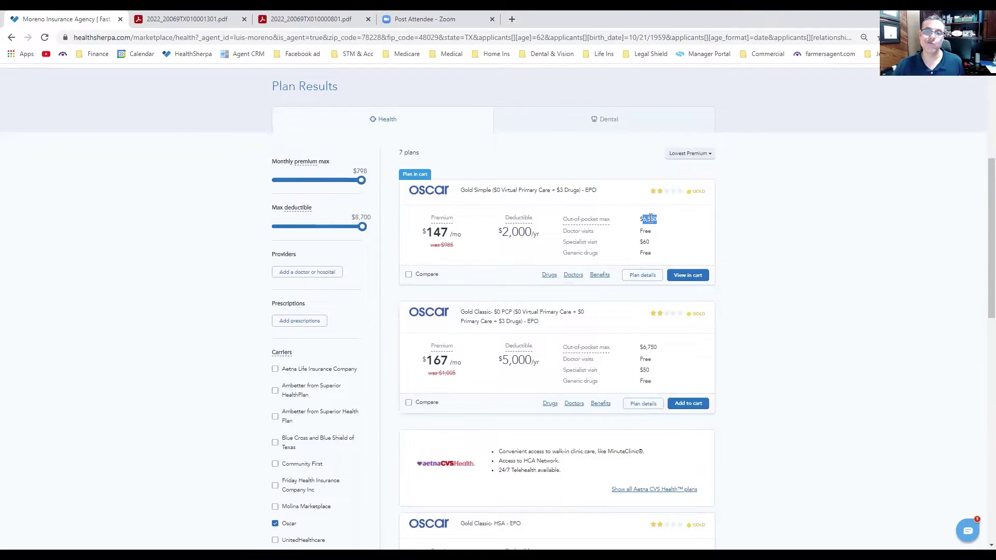
left_click(409, 275)
Switch the filter to Silver and mark the Silver Simple Specialist Saver for comparison
scroll(384, 321, "down", 6)
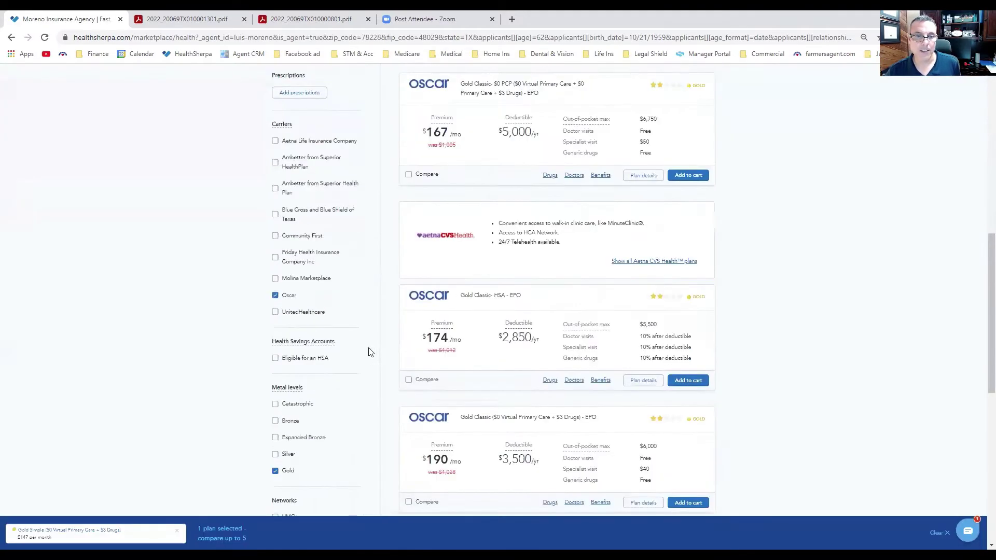
left_click(274, 371)
left_click(275, 389)
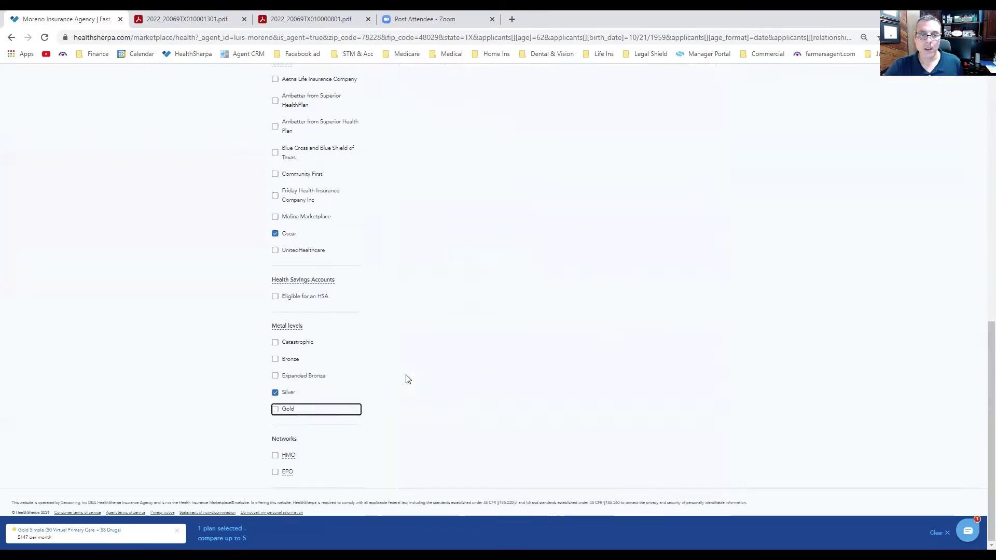
scroll(433, 264, "up", 4)
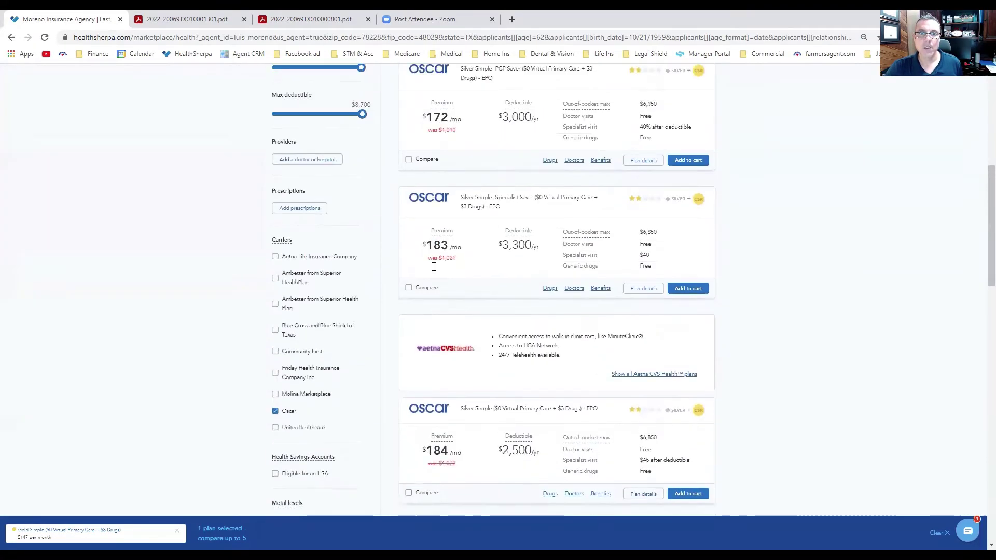
left_click(408, 296)
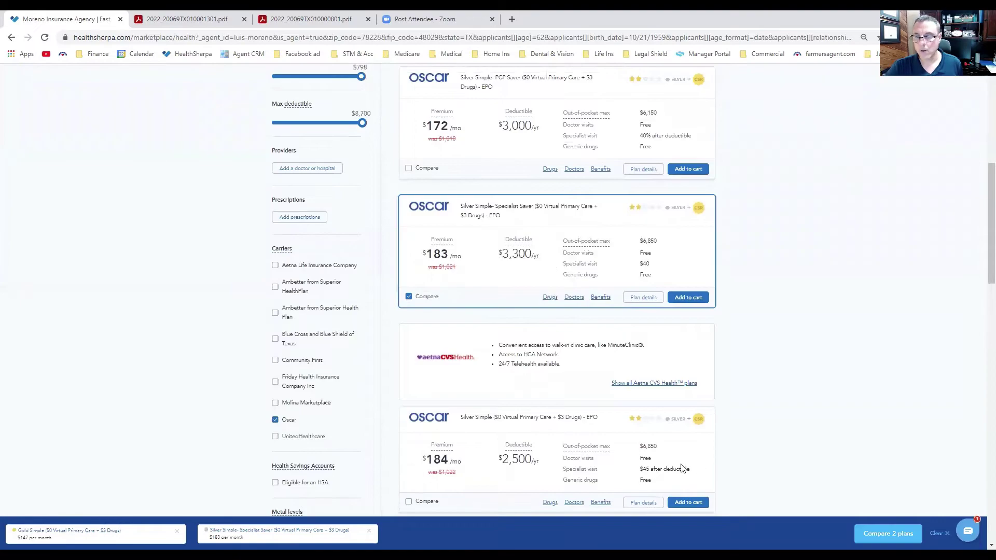
Open the side-by-side comparison of Gold Simple and Silver Simple Specialist Saver
left_click(889, 533)
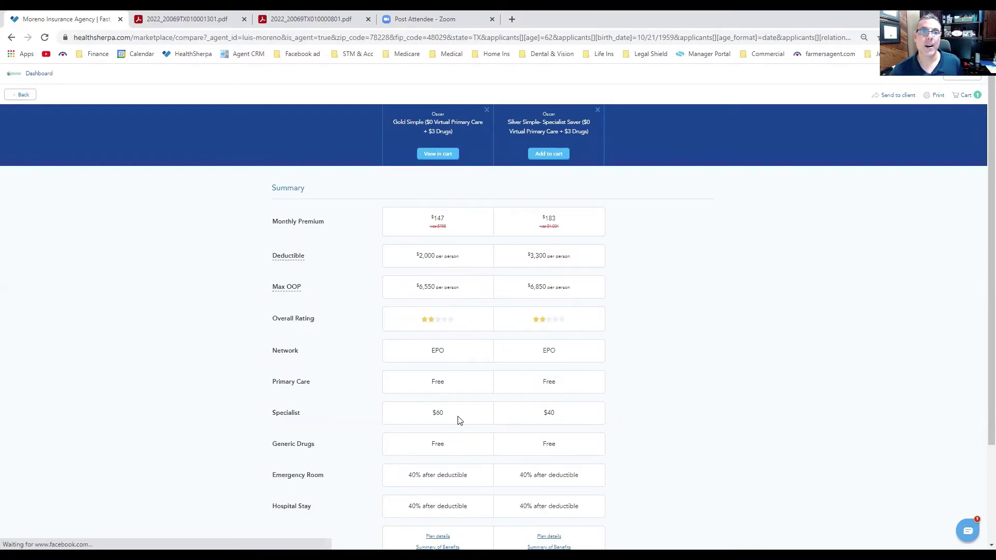
Lower the household income from 35000 to 25000 and recompare the Oscar Gold Simple and Silver Specialist Saver plans
left_click(25, 97)
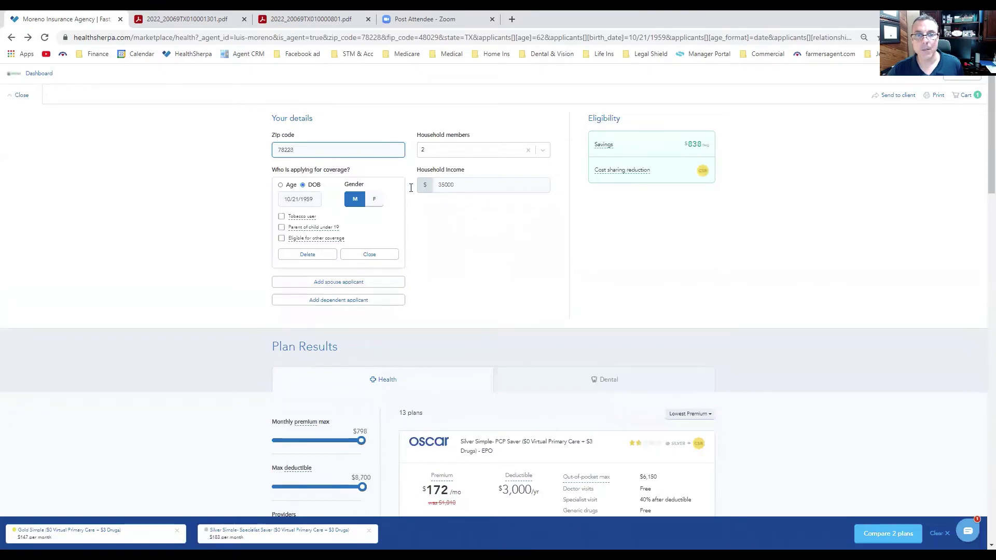
key("Tab")
key("BackSpace")
key("BackSpace")
key("BackSpace")
key("BackSpace")
key("BackSpace")
type("25000")
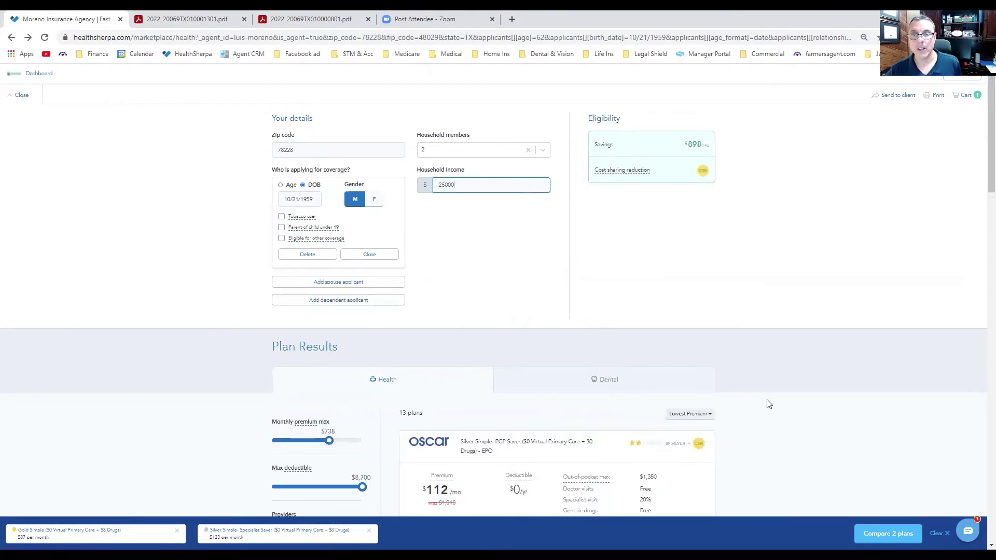
left_click(864, 533)
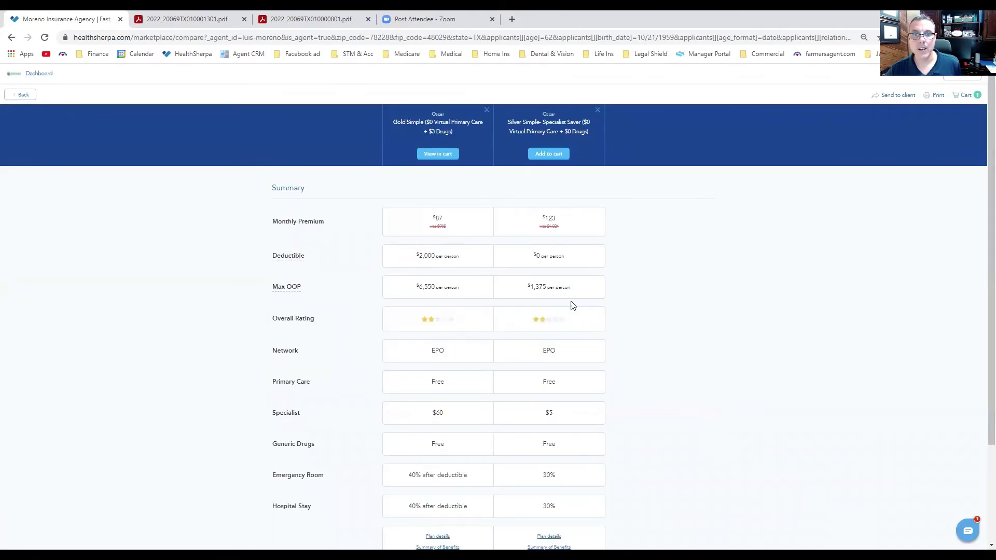